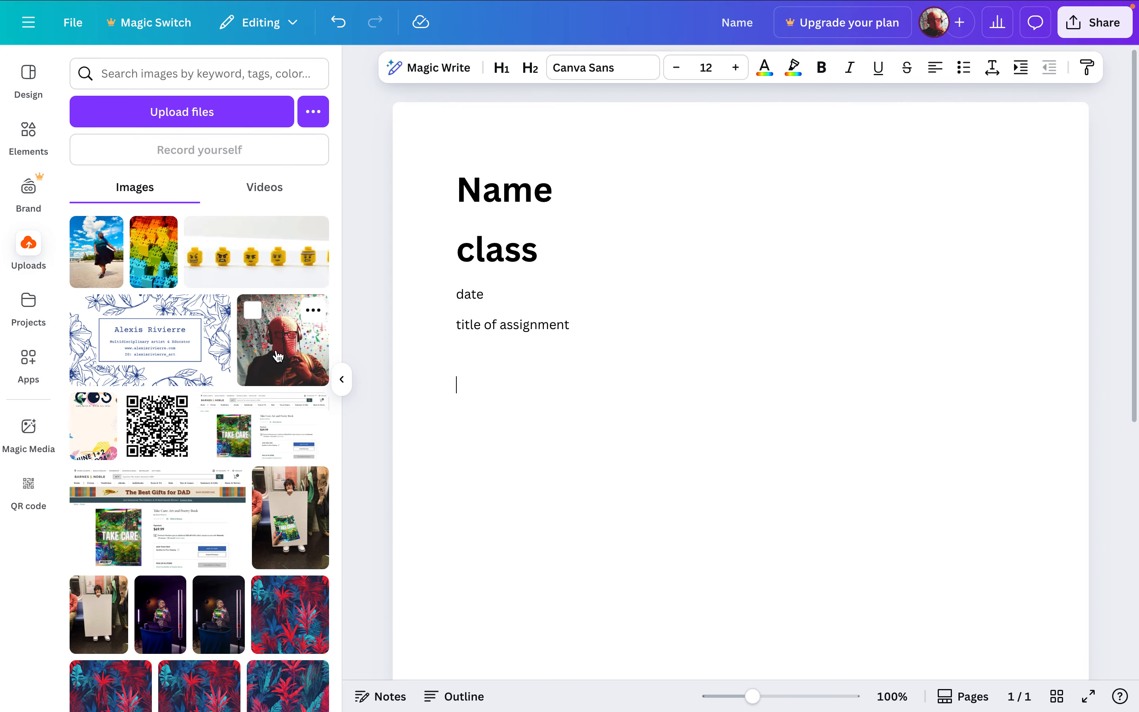
Step: Insert the uploaded photo of the person in a red knitted mask below the assignment title and shrink it to about half its width
{"action": "left_click", "coordinate": [277, 356]}
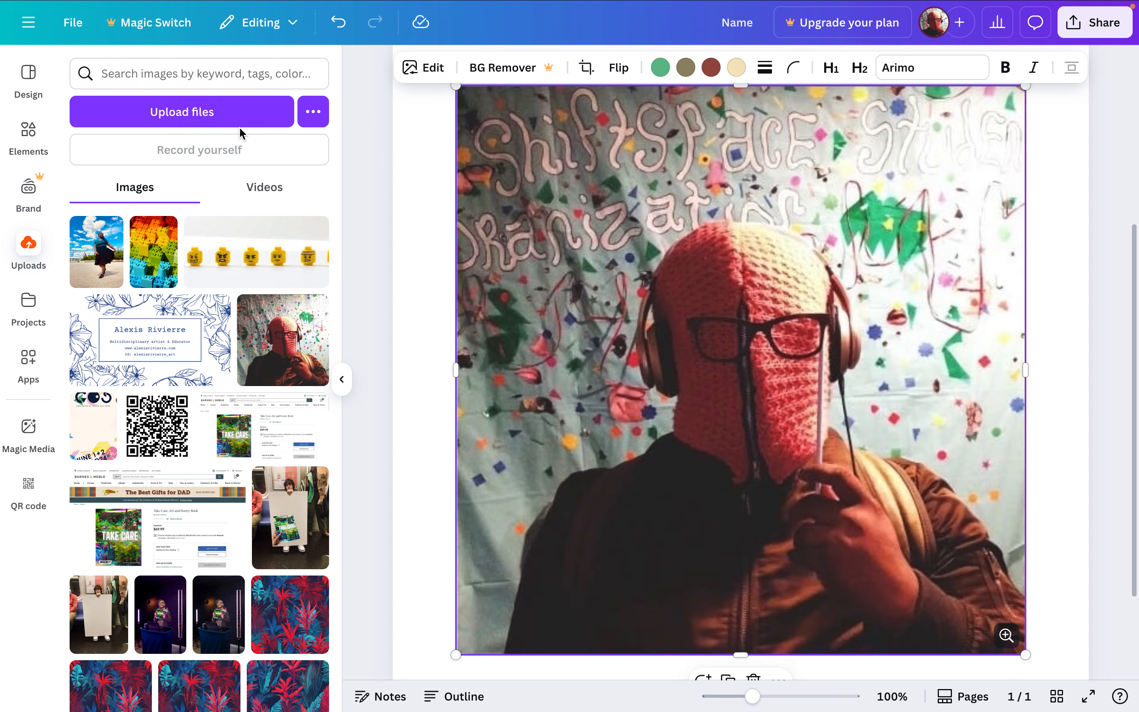
{"action": "scroll", "coordinate": [704, 320], "scroll_direction": "up", "scroll_amount": 5}
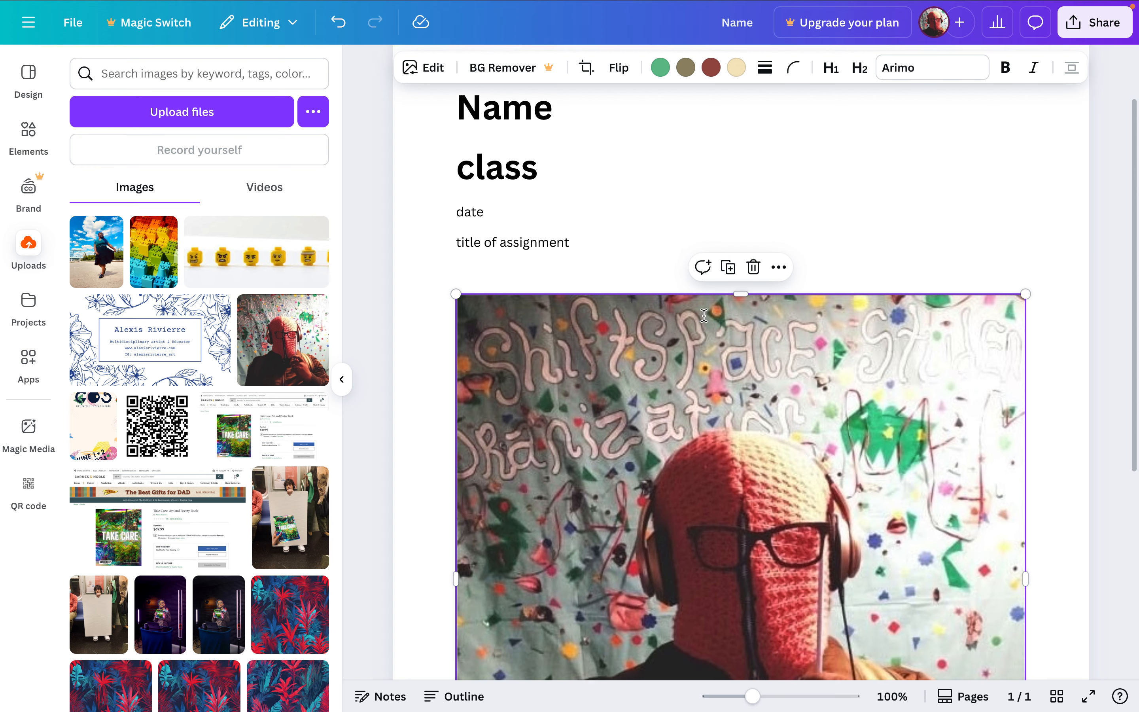
{"action": "scroll", "coordinate": [703, 315], "scroll_direction": "down", "scroll_amount": 1}
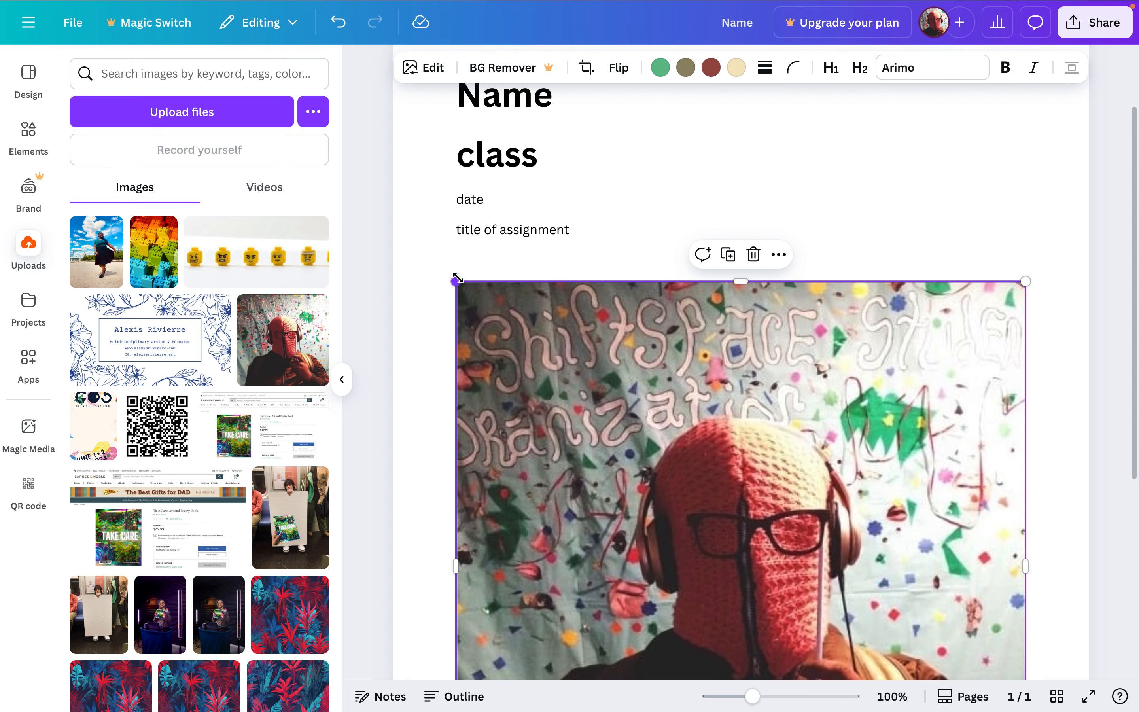
{"action": "left_click_drag", "start_coordinate": [457, 278], "coordinate": [604, 374]}
{"action": "left_click_drag", "start_coordinate": [728, 411], "coordinate": [603, 402]}
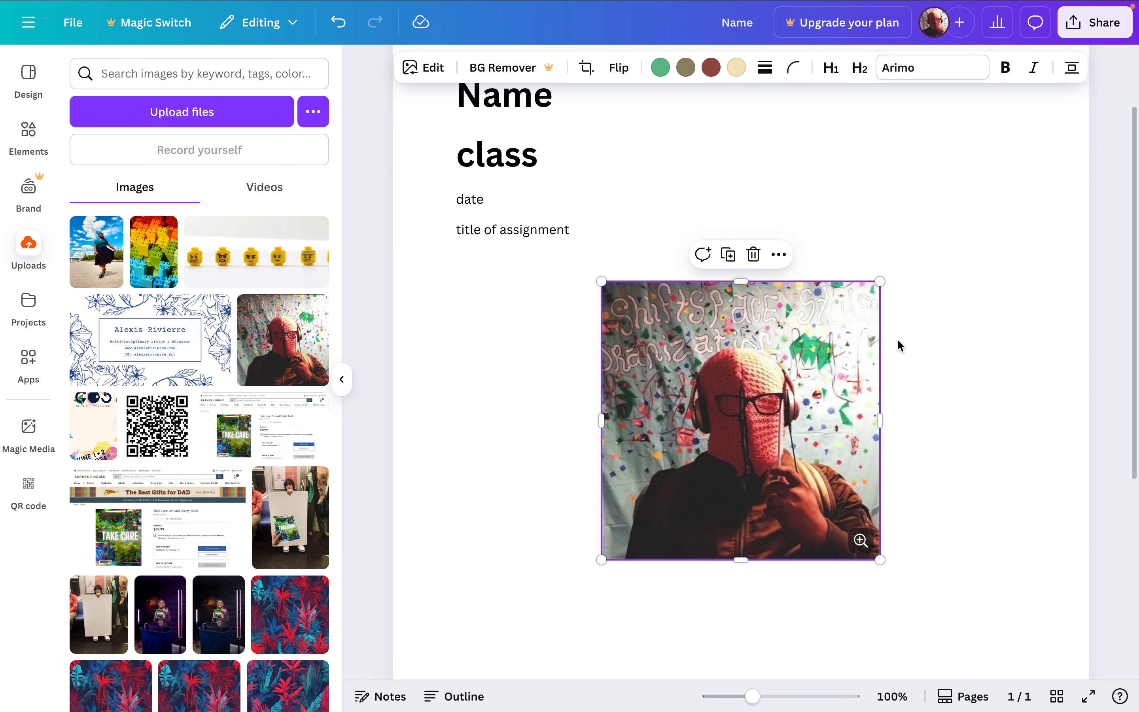
Step: Add the uploaded subway photo with the TAKE CARE book below the masked portrait
{"action": "scroll", "coordinate": [897, 338], "scroll_direction": "down", "scroll_amount": 1}
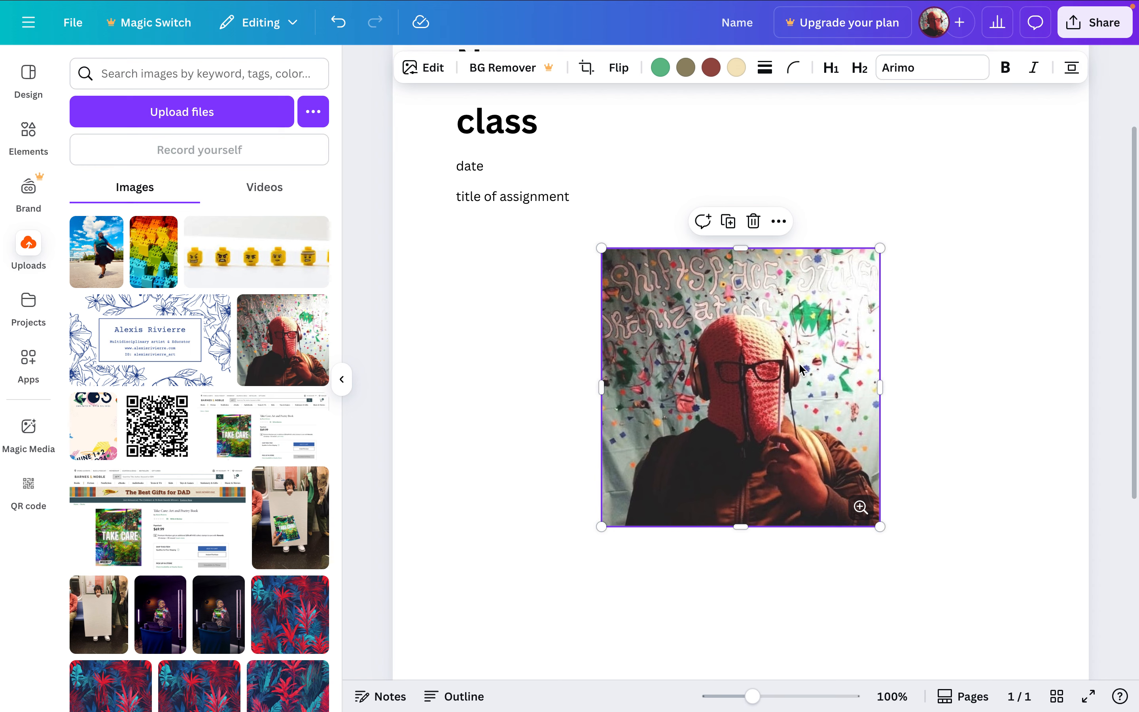
{"action": "scroll", "coordinate": [962, 390], "scroll_direction": "down", "scroll_amount": 6}
{"action": "scroll", "coordinate": [938, 318], "scroll_direction": "up", "scroll_amount": 3}
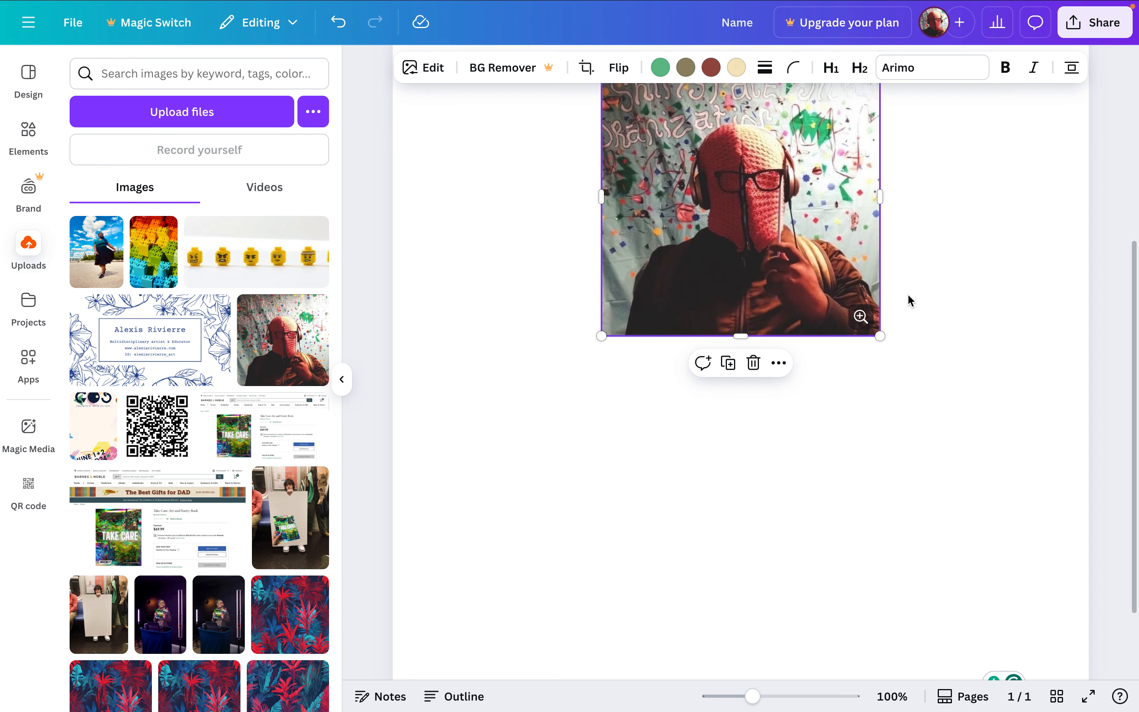
{"action": "left_click_drag", "start_coordinate": [291, 517], "coordinate": [740, 419]}
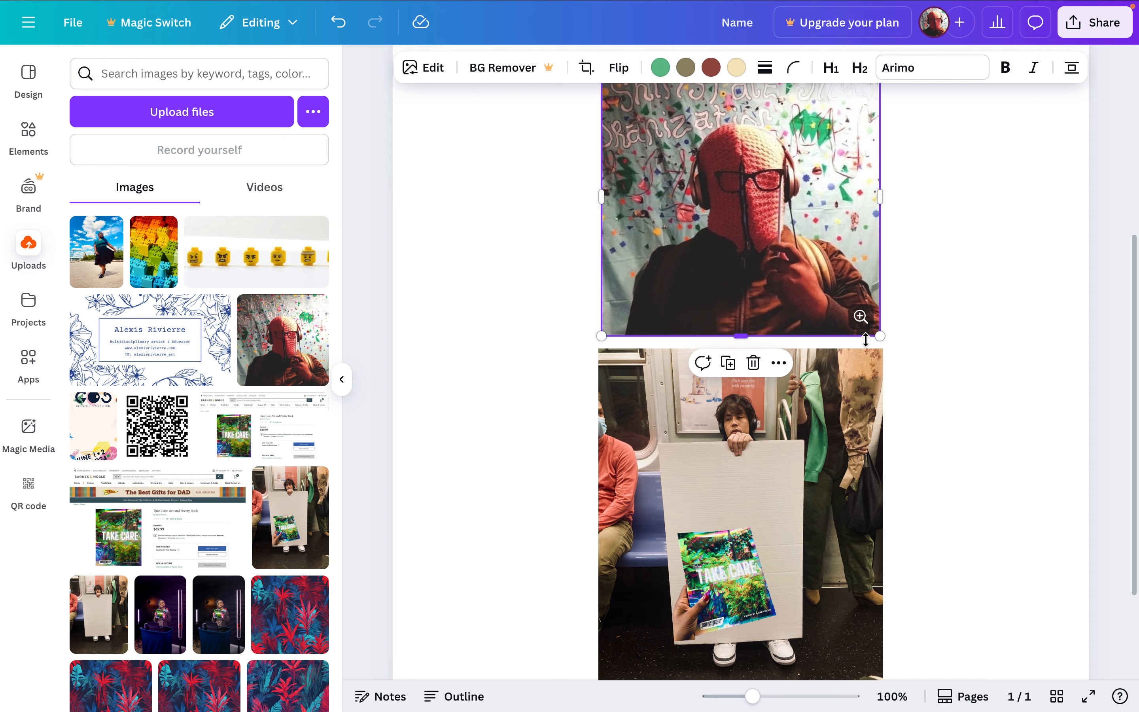
Step: Caption the masked portrait "in progress image 1" and the subway photo "final image", each on a line below its photo
{"action": "key", "text": "Return"}
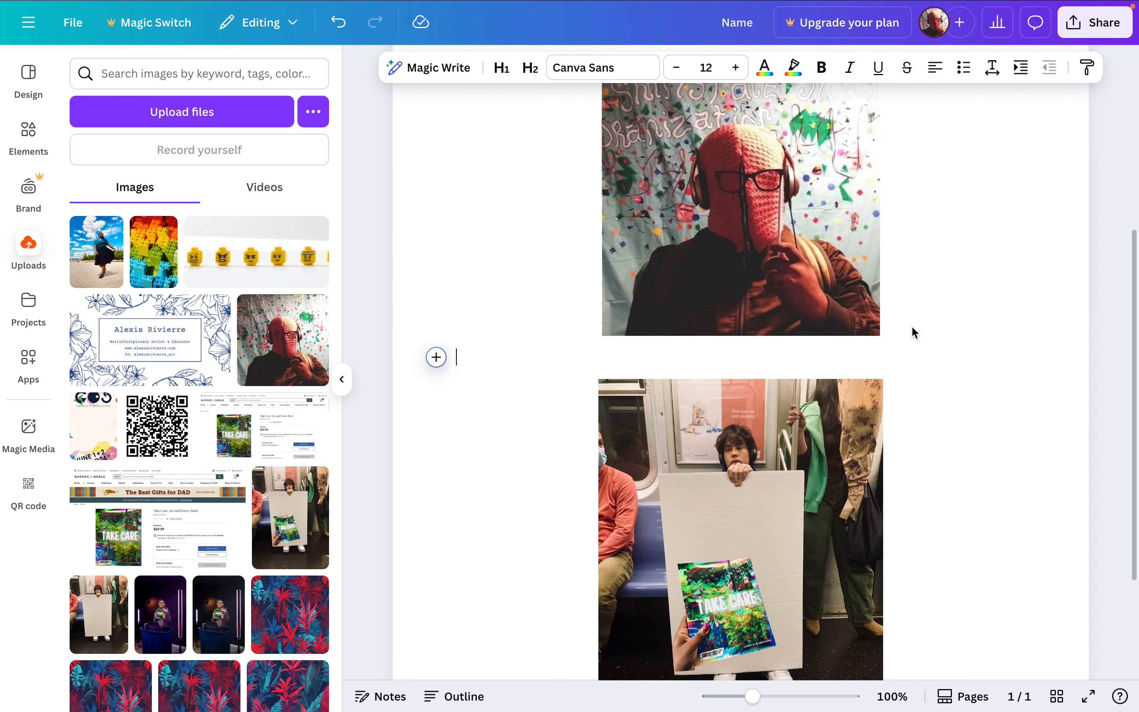
{"action": "type", "text": "in progress image 1"}
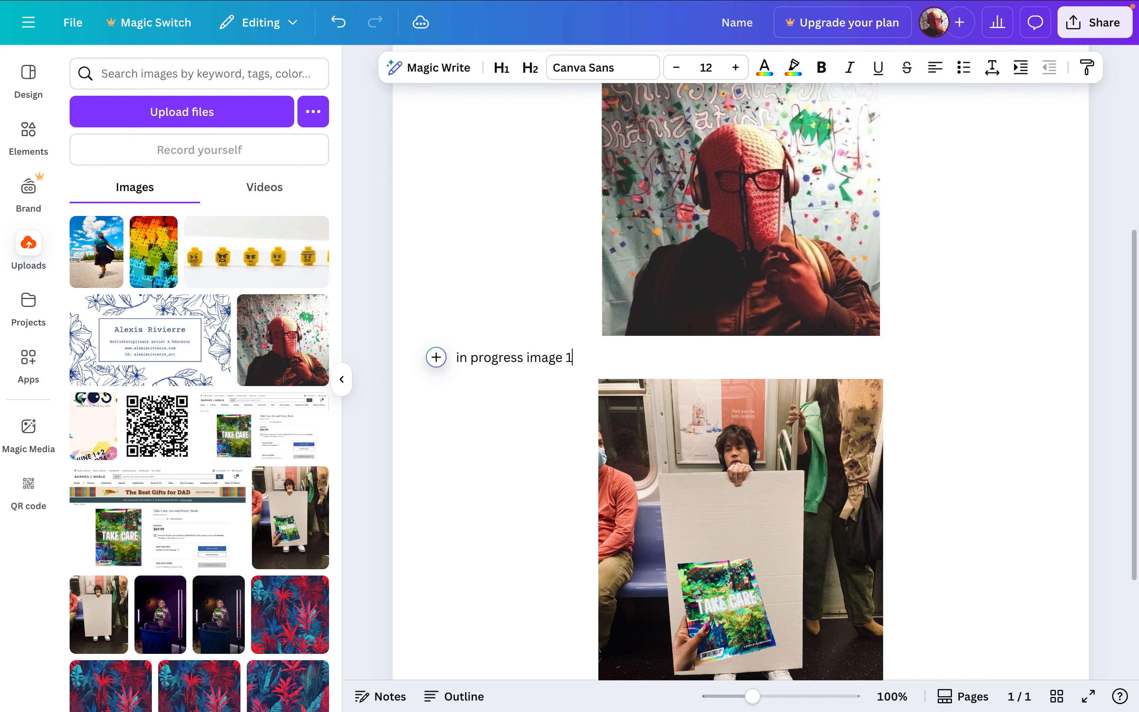
{"action": "scroll", "coordinate": [1037, 546], "scroll_direction": "down", "scroll_amount": 3}
{"action": "left_click", "coordinate": [931, 603]}
{"action": "key", "text": "Return"}
{"action": "type", "text": "fin"}
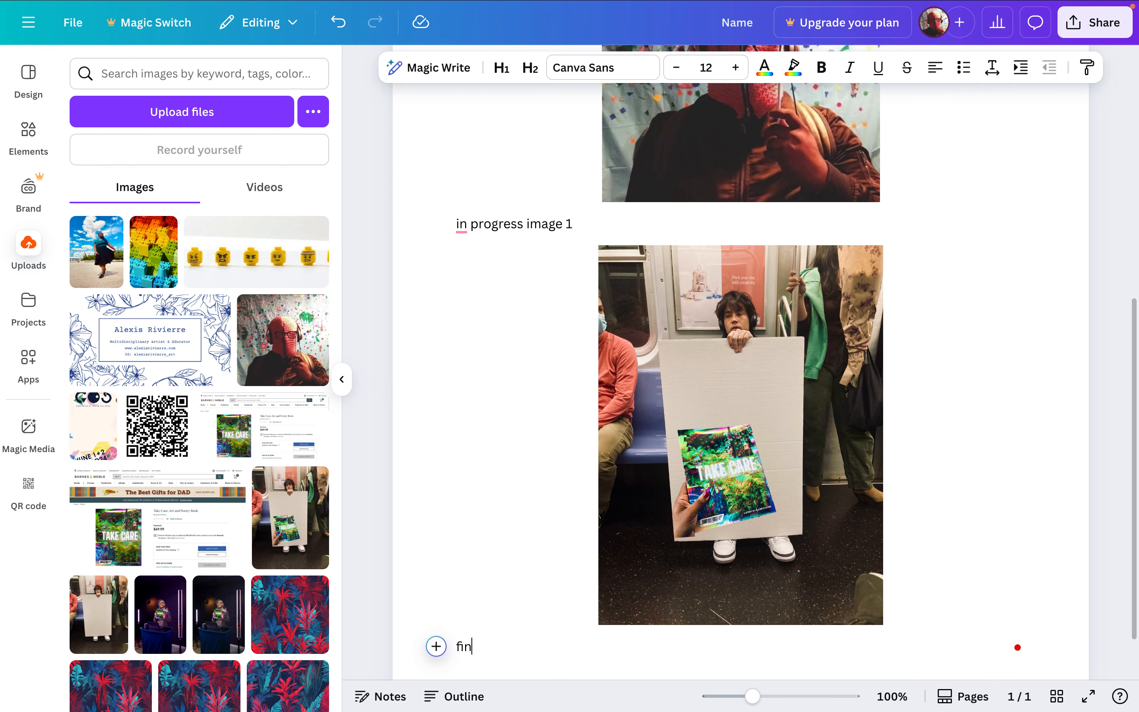
{"action": "type", "text": "al image"}
Step: Download the document as a PDF Standard file
{"action": "scroll", "coordinate": [1017, 647], "scroll_direction": "up", "scroll_amount": 2}
{"action": "left_click", "coordinate": [1092, 28]}
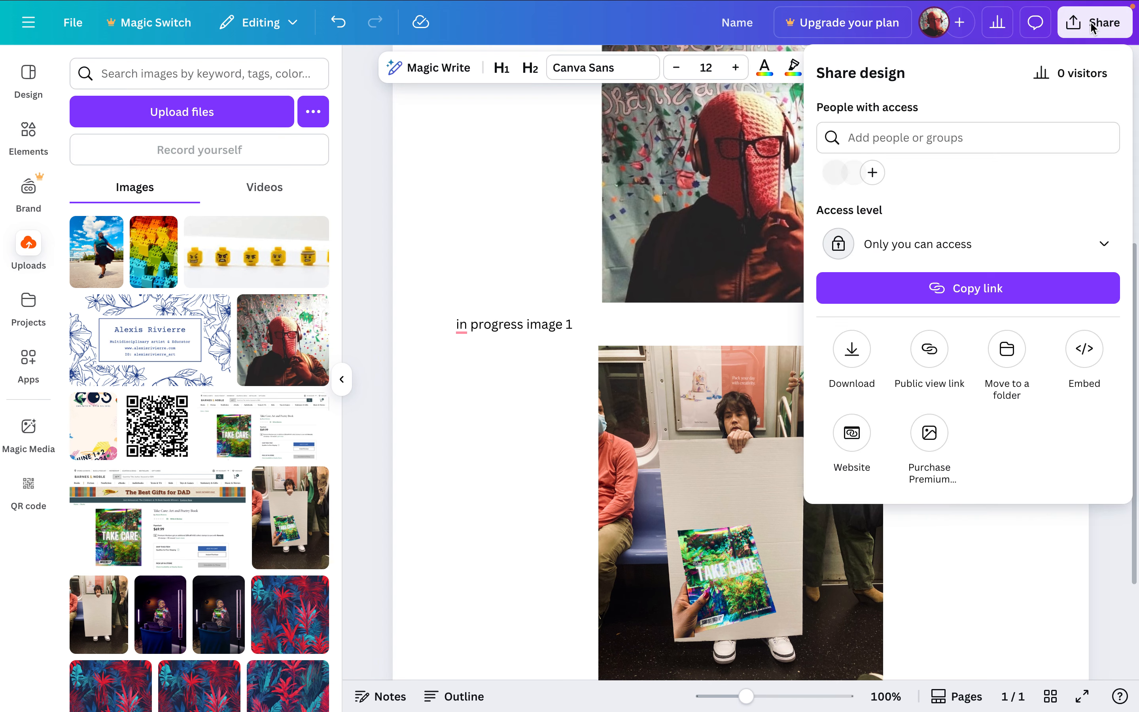
{"action": "left_click", "coordinate": [852, 348]}
{"action": "left_click", "coordinate": [968, 311]}
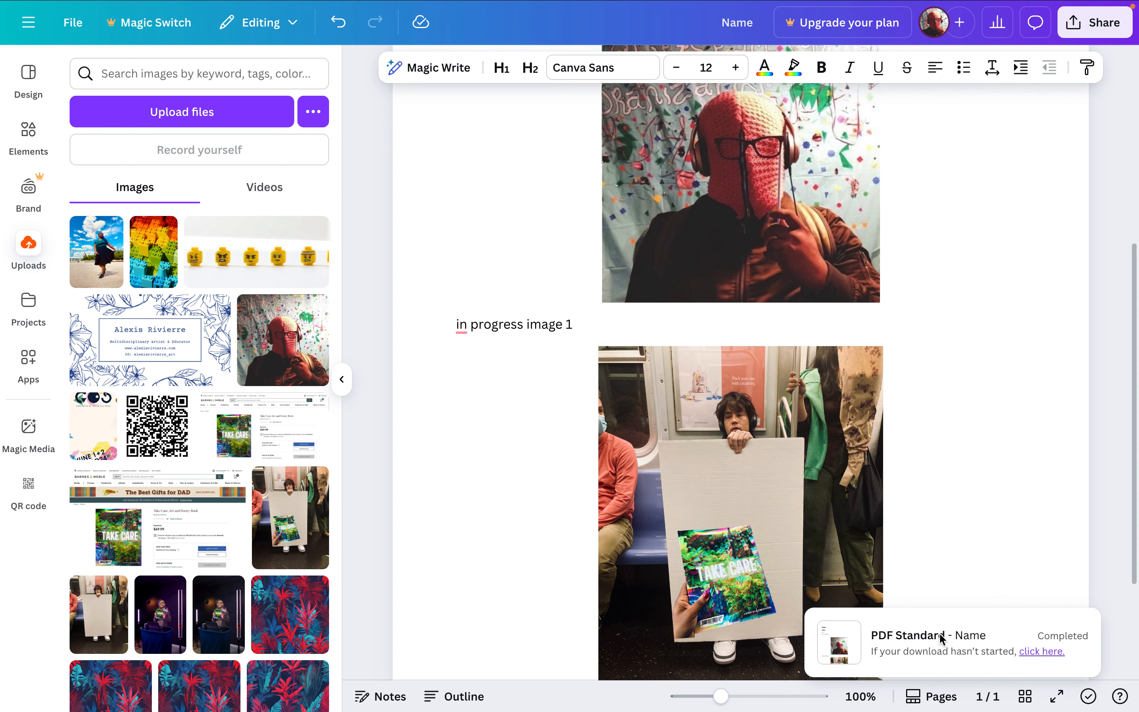
Step: Open the downloaded PDF and review the heading, photos and captions on both pages
{"action": "left_click", "coordinate": [909, 96]}
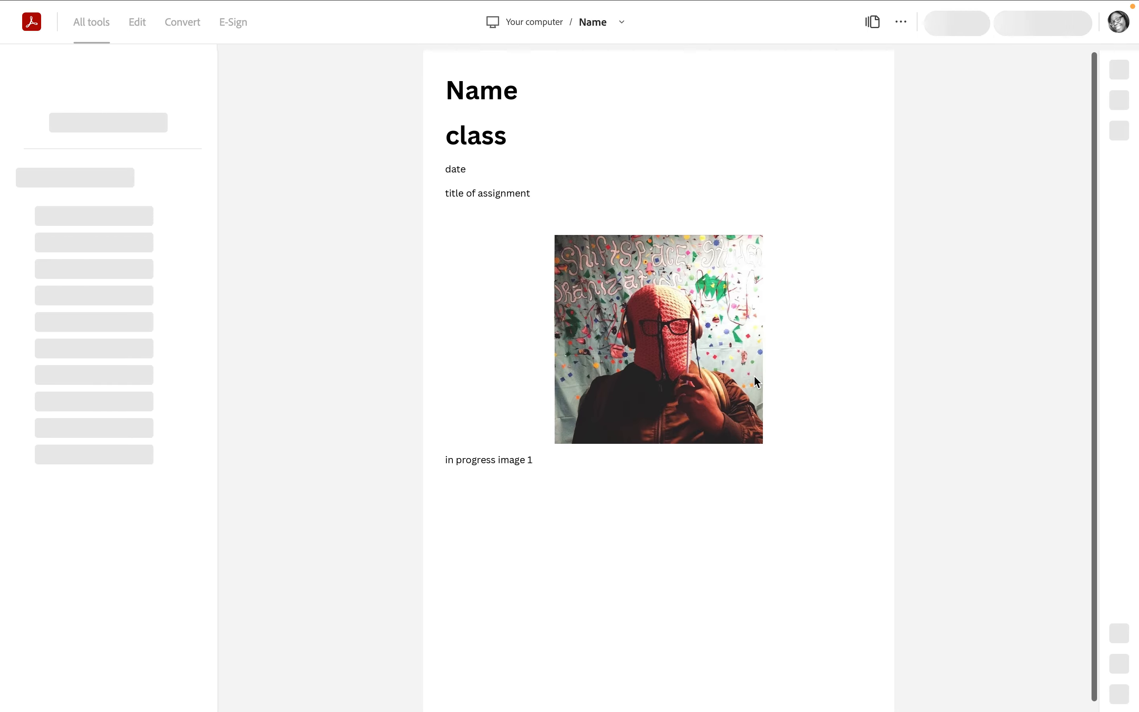
{"action": "scroll", "coordinate": [755, 379], "scroll_direction": "down", "scroll_amount": 10}
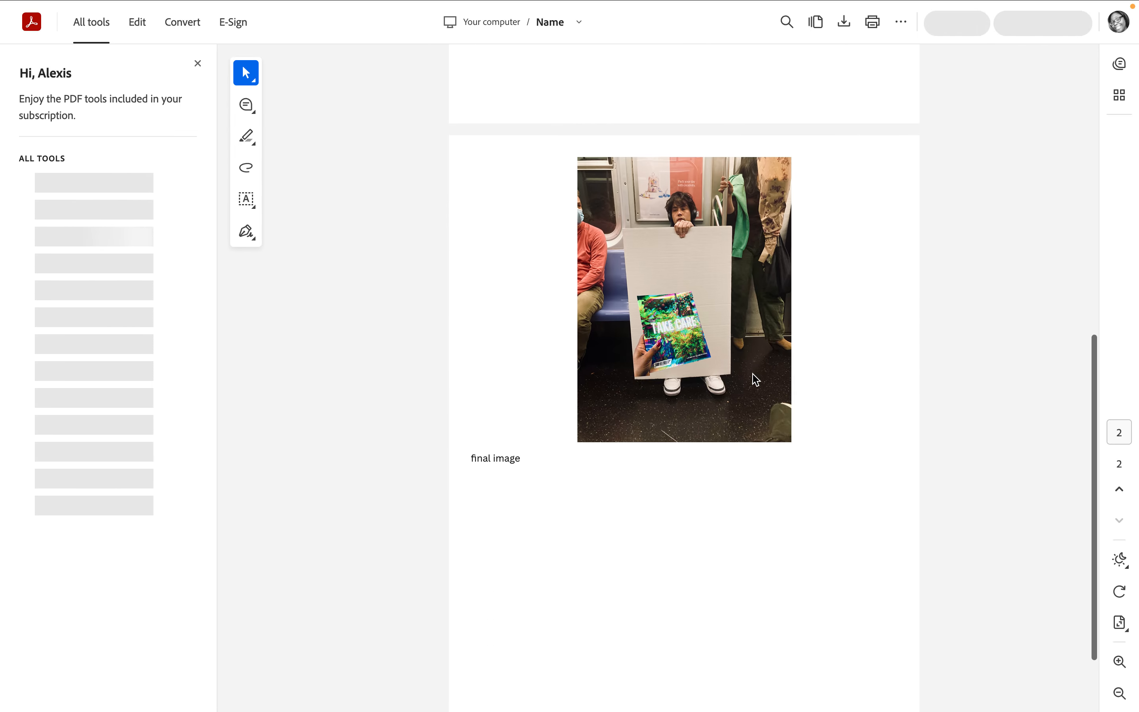
{"action": "scroll", "coordinate": [755, 379], "scroll_direction": "up", "scroll_amount": 10}
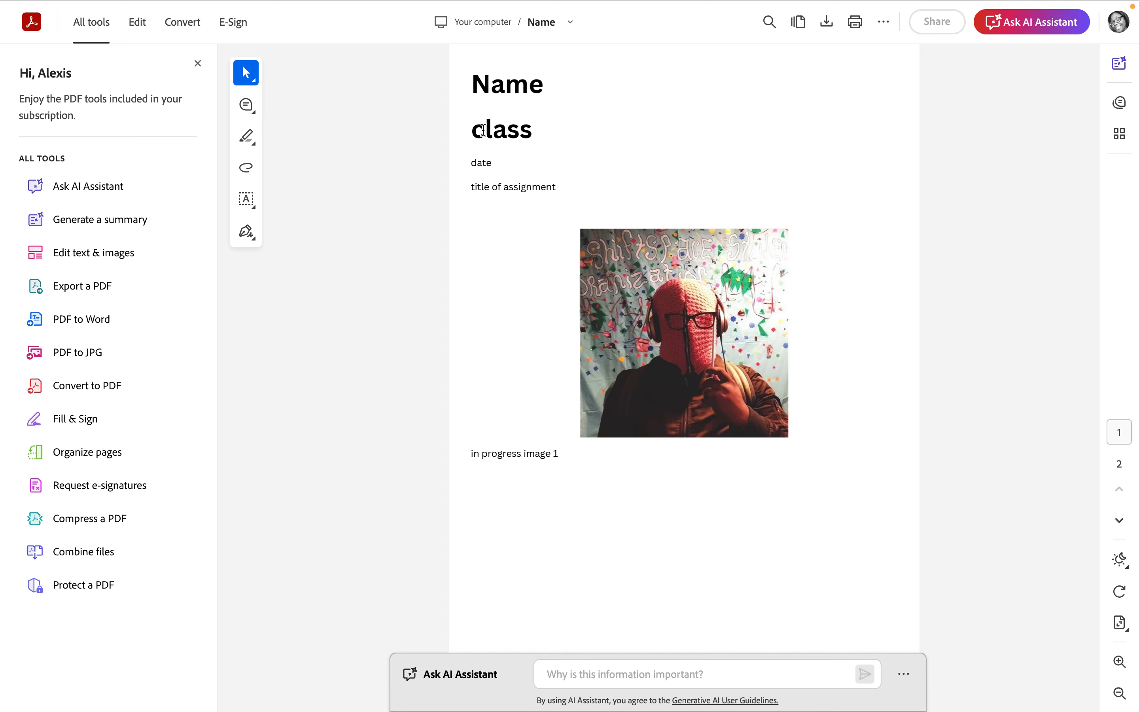
{"action": "scroll", "coordinate": [805, 306], "scroll_direction": "down", "scroll_amount": 1}
{"action": "scroll", "coordinate": [805, 306], "scroll_direction": "down", "scroll_amount": 10}
{"action": "scroll", "coordinate": [805, 306], "scroll_direction": "up", "scroll_amount": 11}
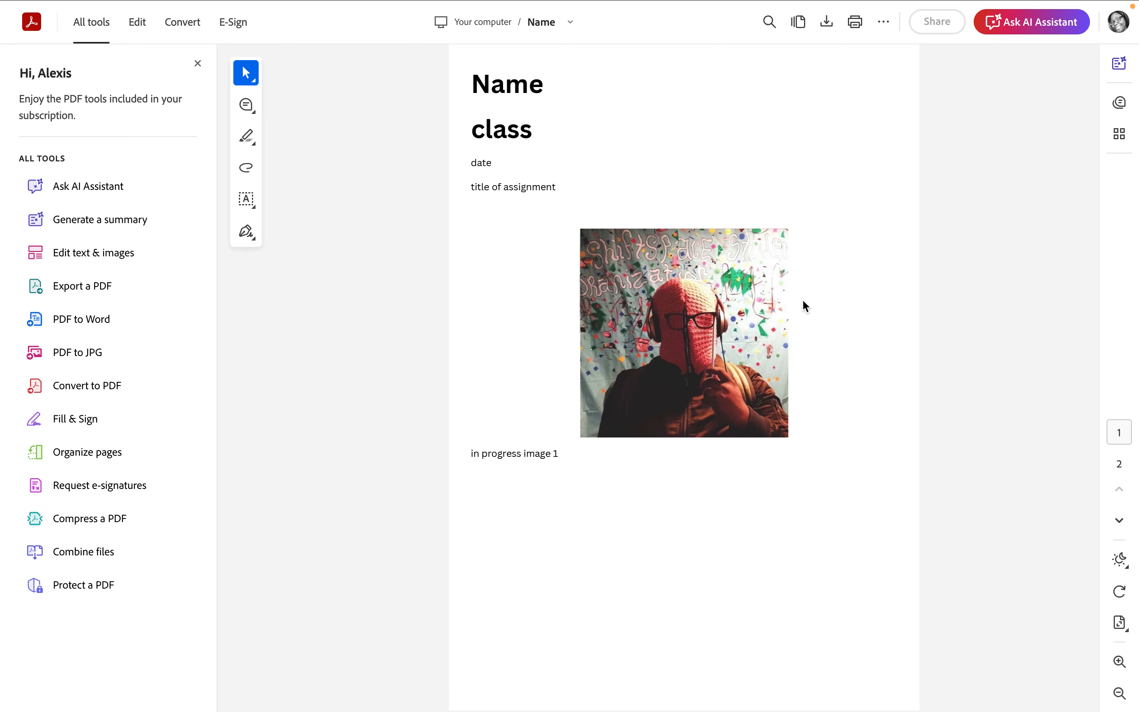
Step: Take the browser window out of full screen and switch to Pages
{"action": "mouse_move", "coordinate": [91, 2]}
{"action": "mouse_move", "coordinate": [51, 39]}
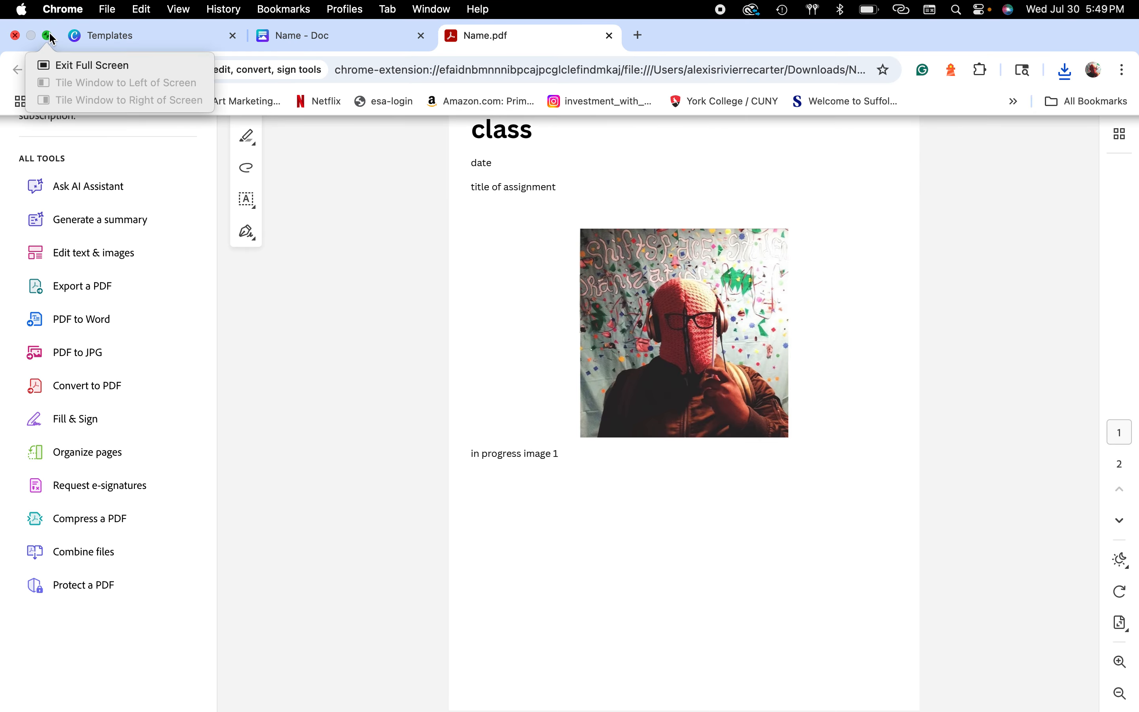
{"action": "left_click", "coordinate": [51, 35]}
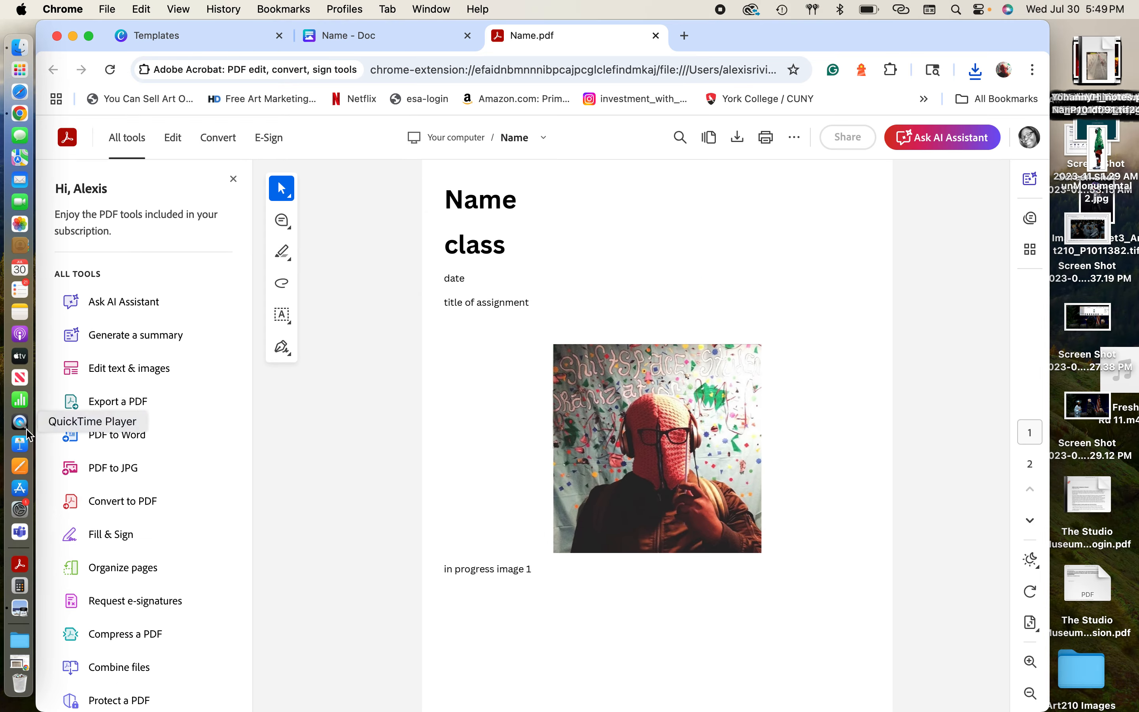
{"action": "left_click", "coordinate": [15, 470]}
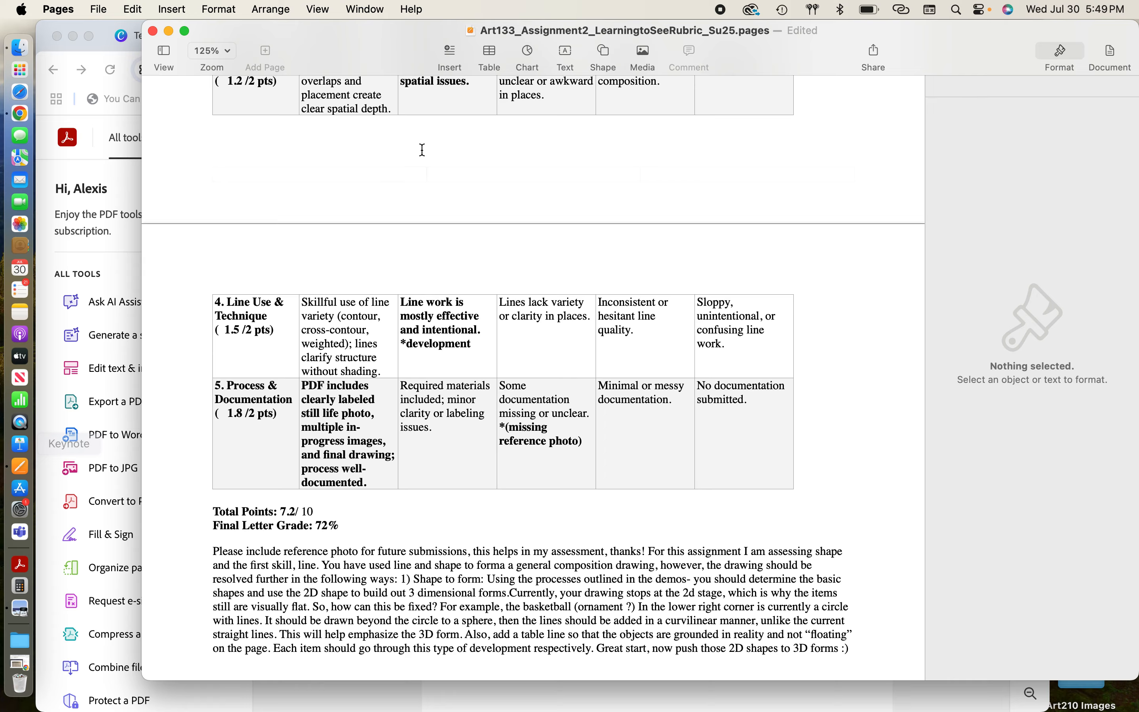
{"action": "left_click", "coordinate": [169, 31]}
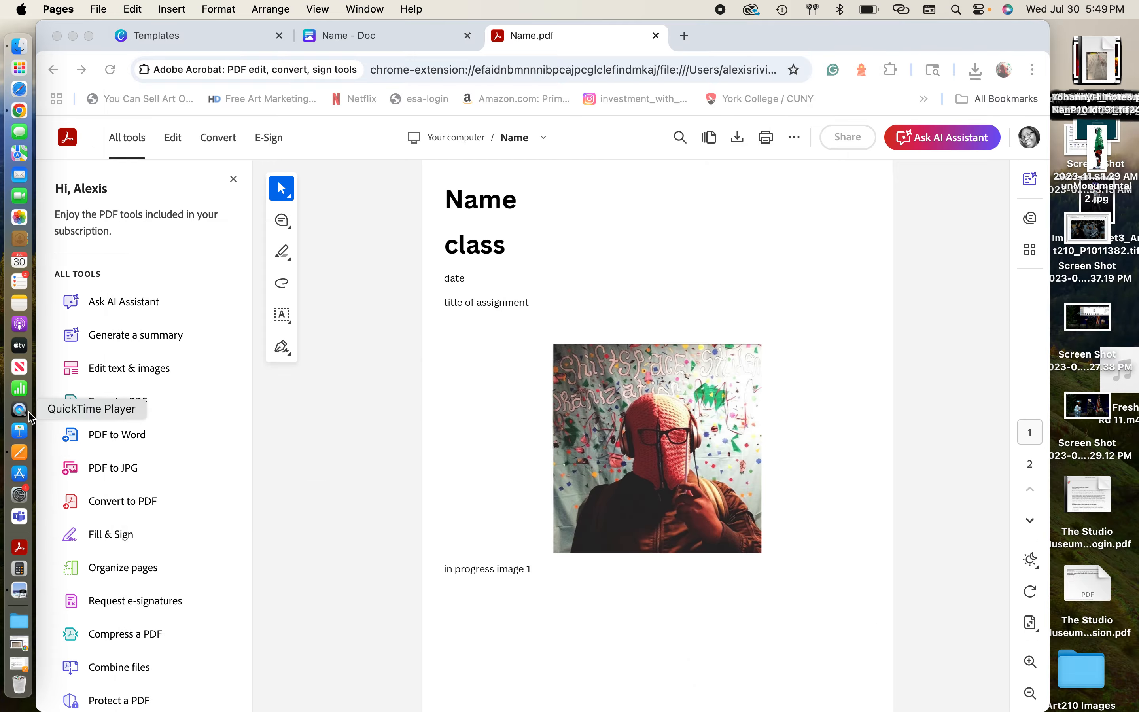
{"action": "left_click", "coordinate": [19, 452]}
Step: Create a new blank Pages document from the template chooser
{"action": "left_click", "coordinate": [113, 11]}
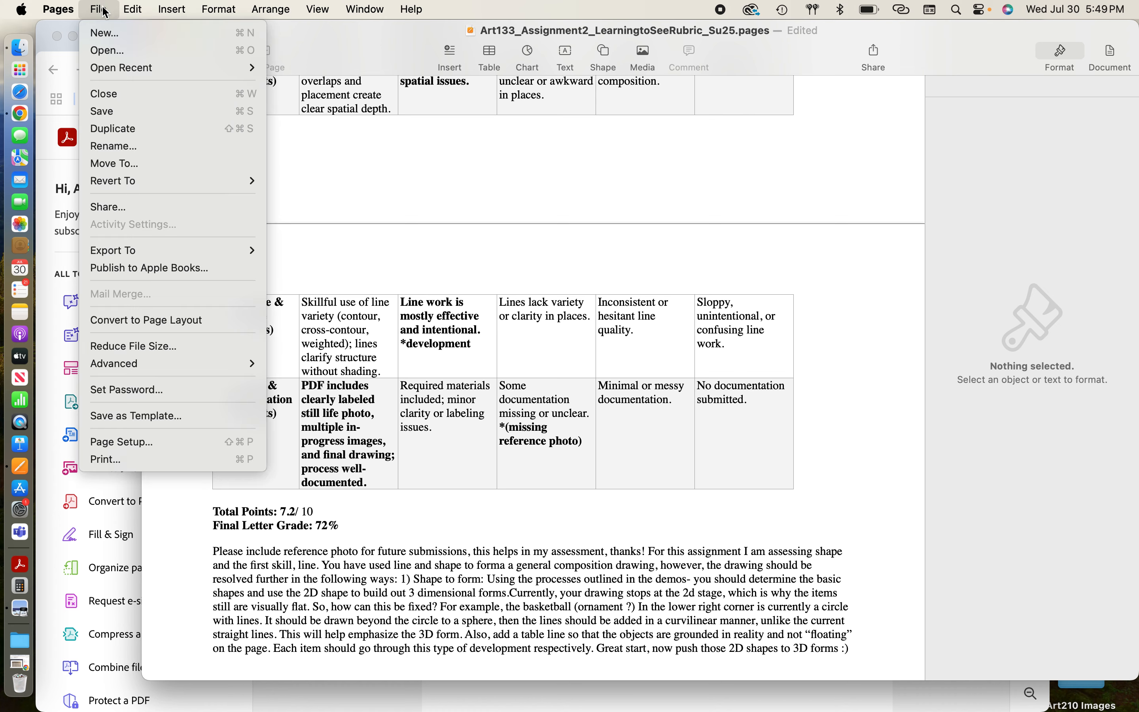
{"action": "left_click", "coordinate": [123, 37]}
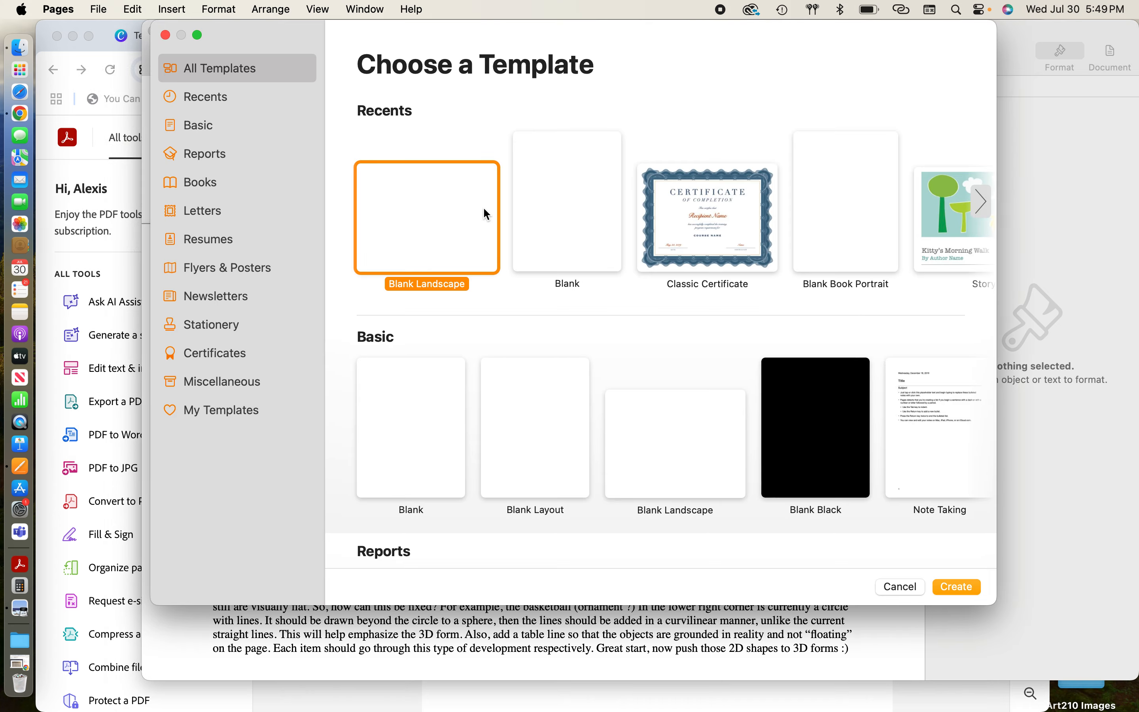
{"action": "left_click", "coordinate": [970, 592]}
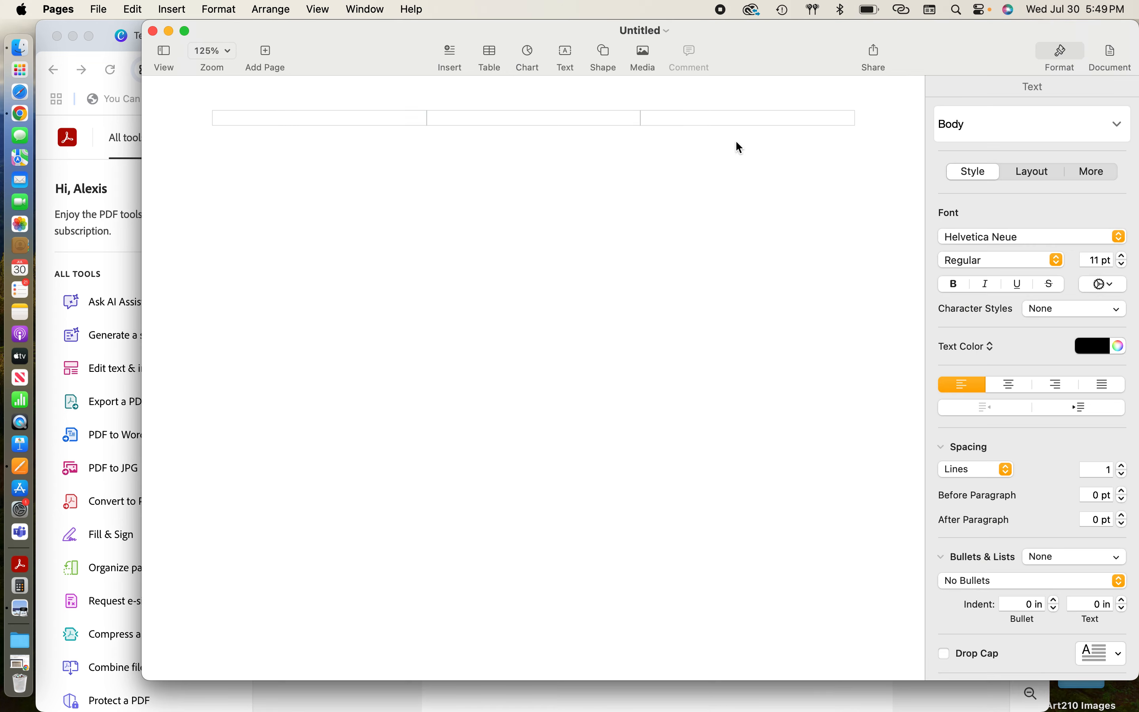
Step: Close the rubric document and move the new document's window so the desktop files are accessible
{"action": "double_click", "coordinate": [984, 71]}
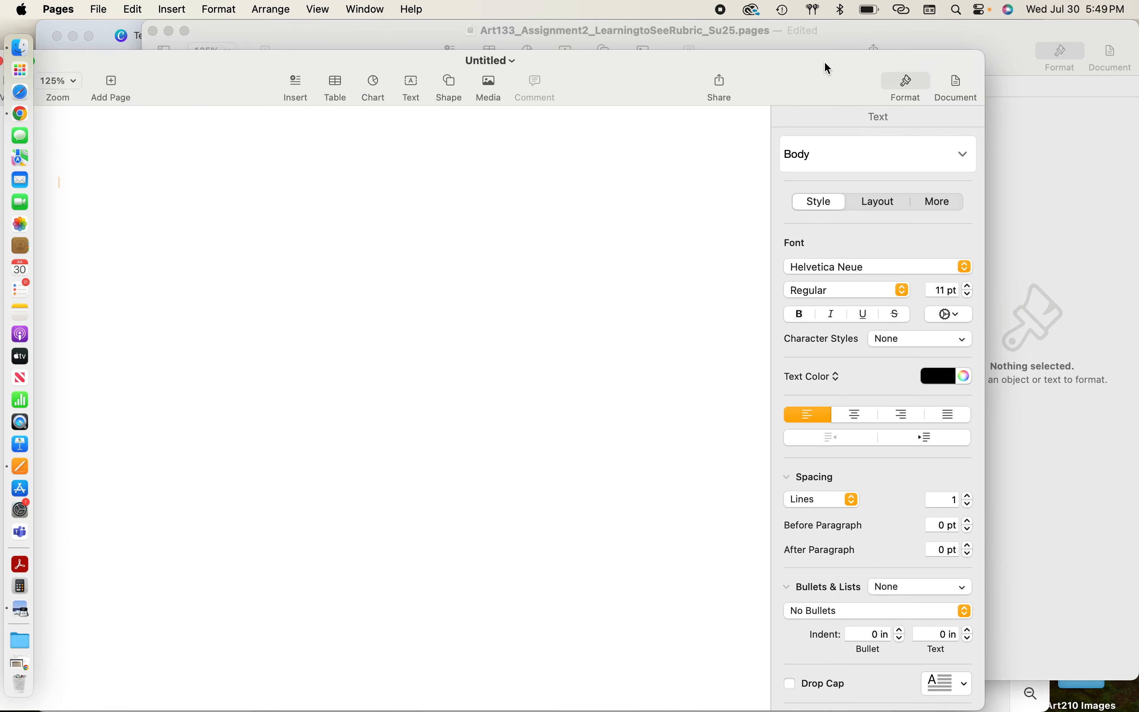
{"action": "left_click", "coordinate": [154, 32]}
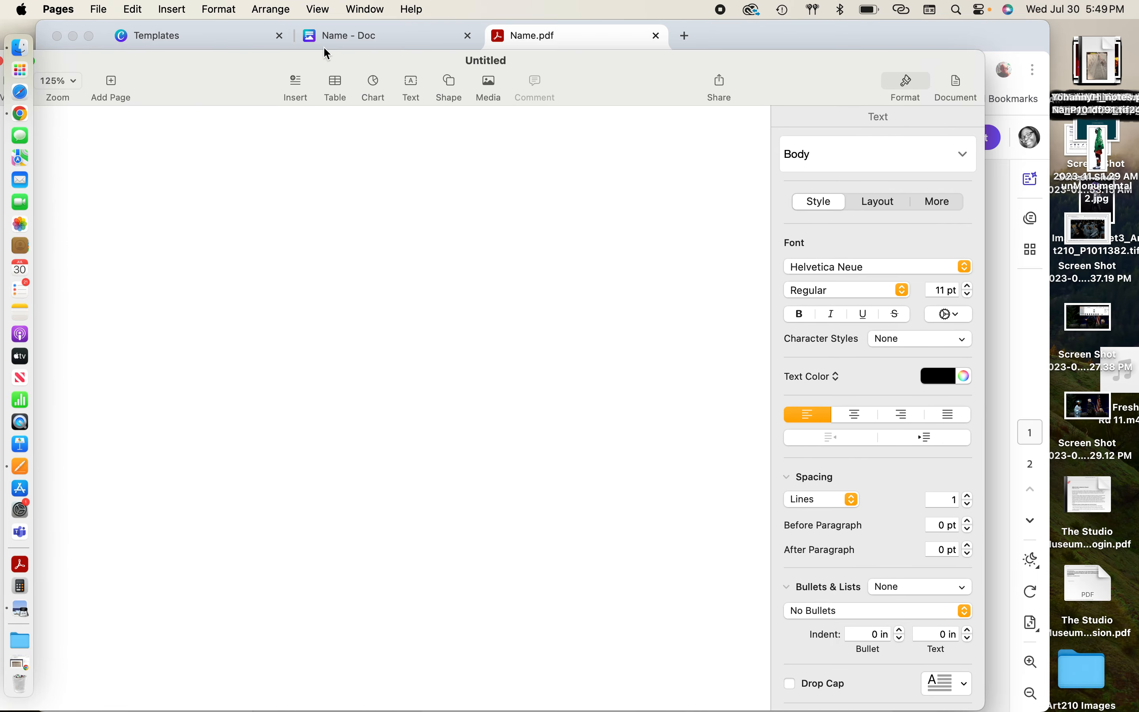
{"action": "double_click", "coordinate": [622, 75]}
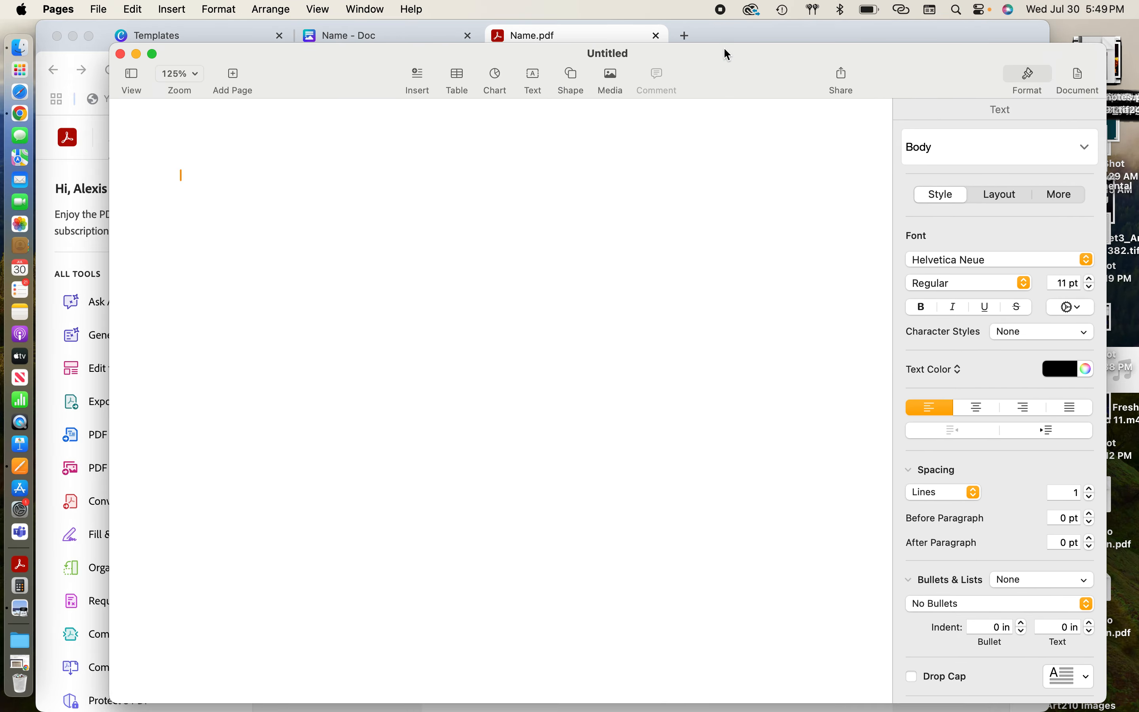
{"action": "left_click_drag", "start_coordinate": [725, 51], "coordinate": [627, 46]}
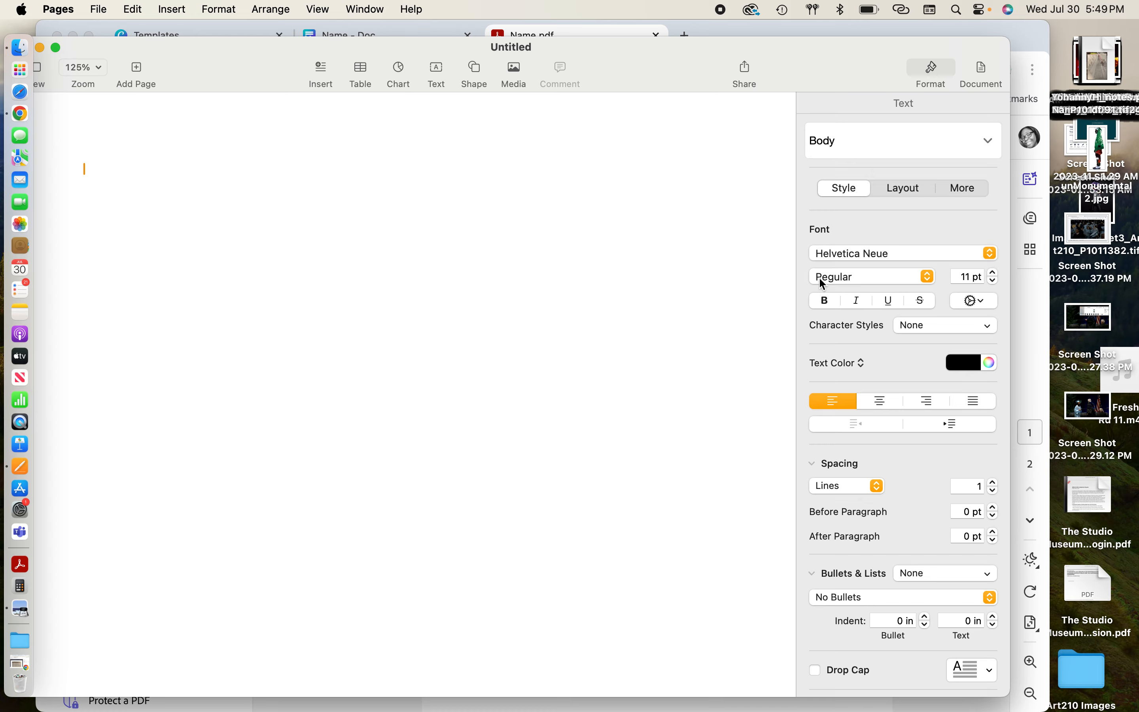
Step: Insert the desktop image "unMonumental 2.jpg" into the new document and scale it down to leave room for heading text above
{"action": "key", "text": "super+v"}
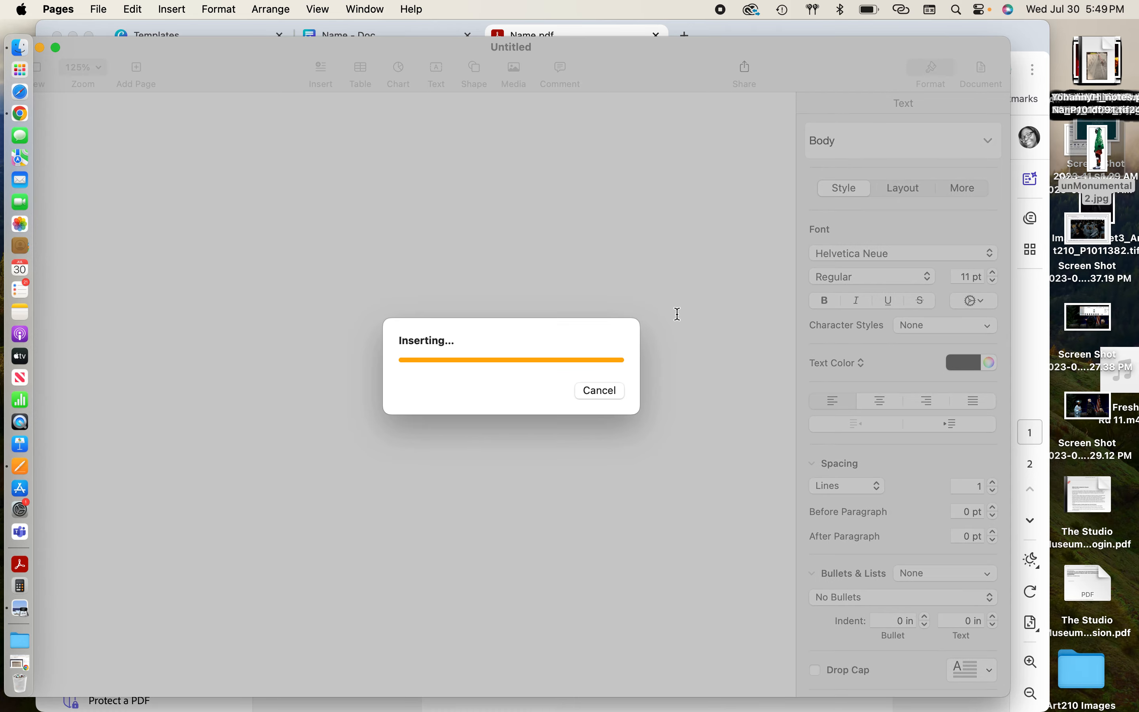
{"action": "left_click_drag", "start_coordinate": [674, 47], "coordinate": [781, 33]}
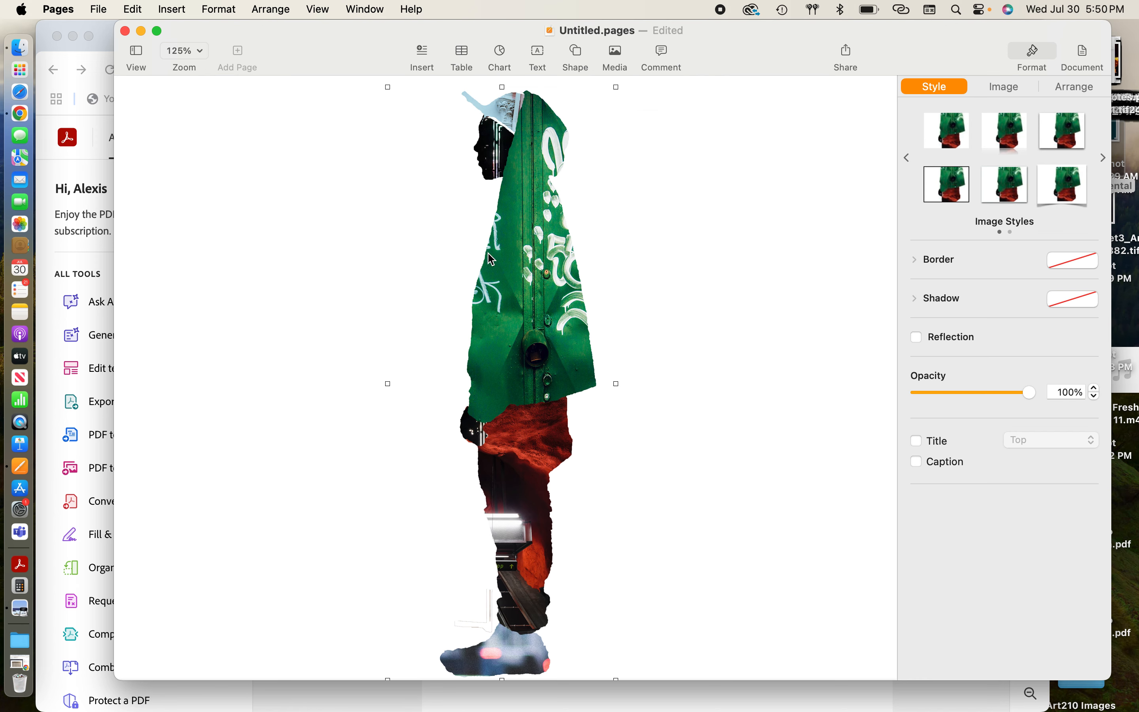
{"action": "left_click_drag", "start_coordinate": [387, 88], "coordinate": [457, 266]}
Step: Enter the heading lines "Name", "Date", "Class" and "Assignment #" above the image
{"action": "left_click", "coordinate": [241, 163]}
{"action": "type", "text": "Name"}
{"action": "key", "text": "Return"}
{"action": "type", "text": "date"}
{"action": "key", "text": "Return"}
{"action": "type", "text": "class"}
{"action": "key", "text": "Return"}
{"action": "type", "text": "assignment #"}
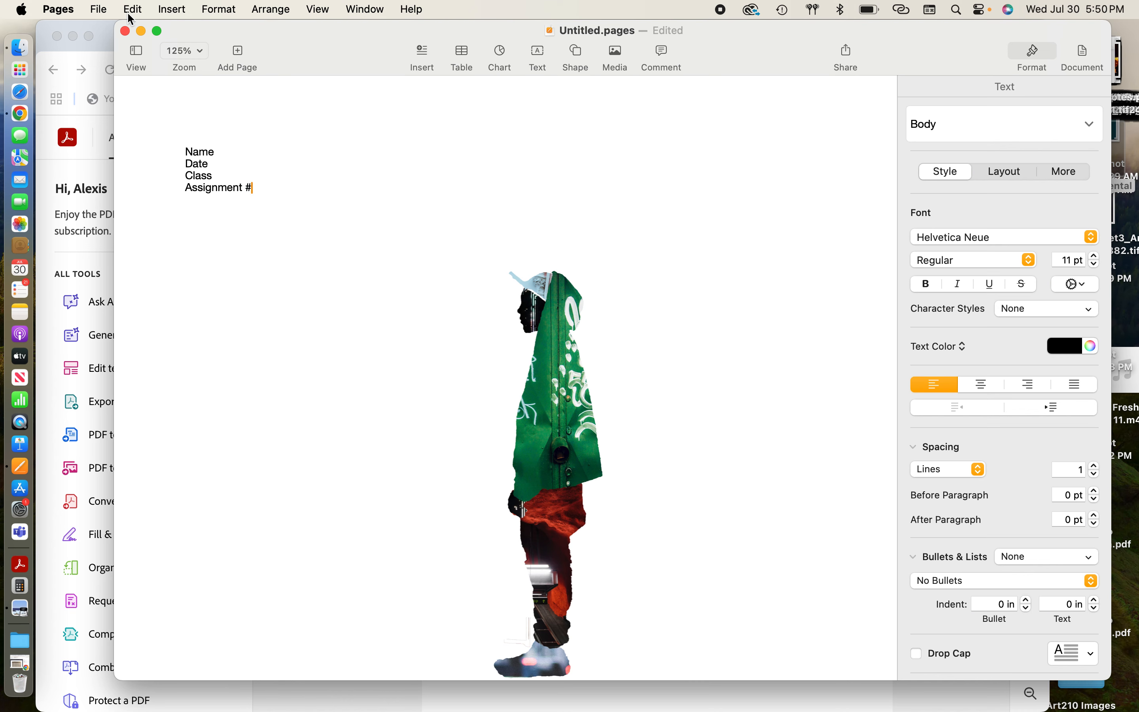
Step: Start exporting the Pages document as a PDF, keeping the Best image quality setting
{"action": "left_click", "coordinate": [107, 8]}
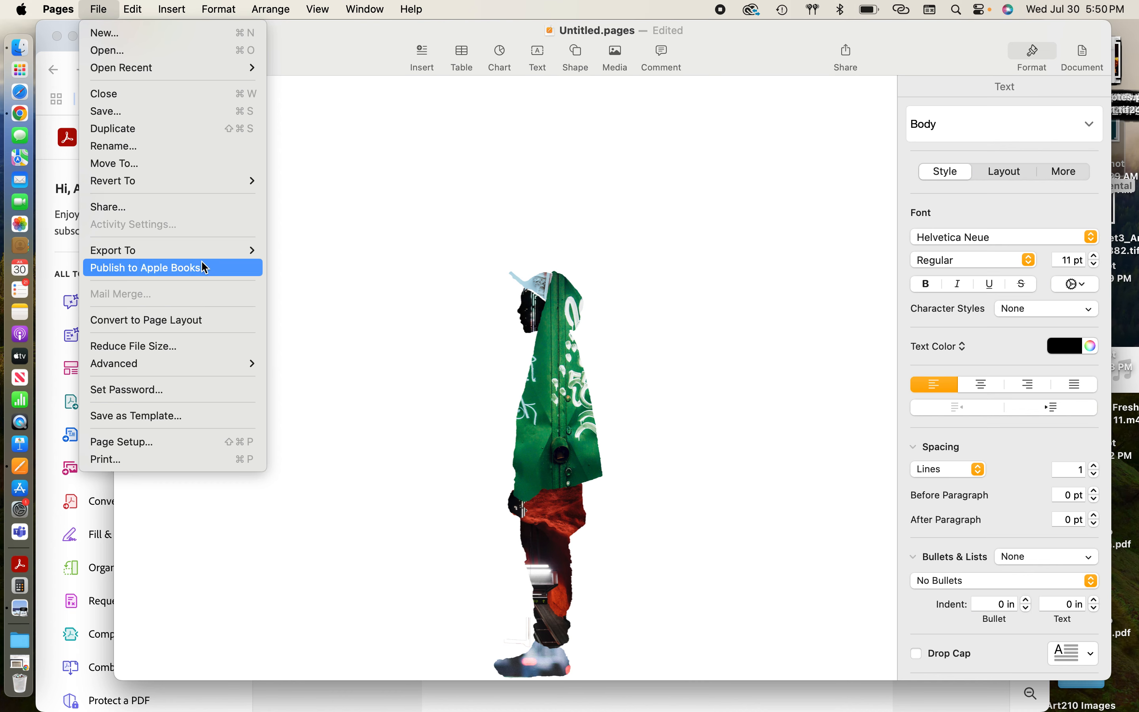
{"action": "mouse_move", "coordinate": [104, 254]}
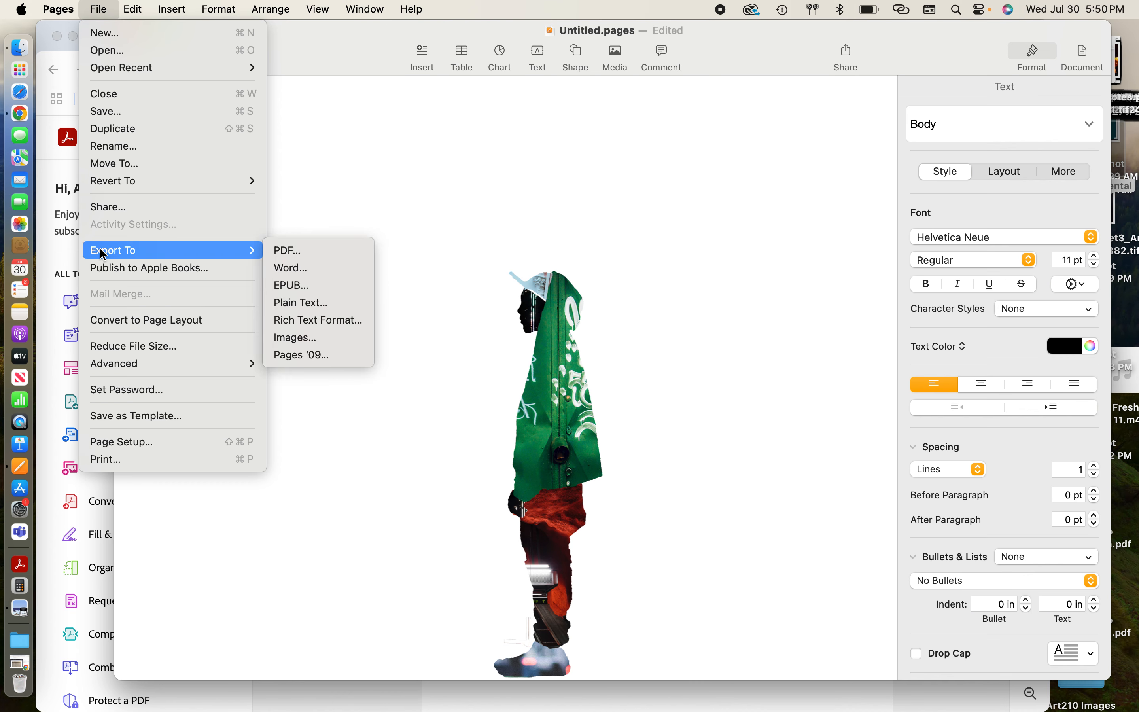
{"action": "left_click", "coordinate": [353, 249]}
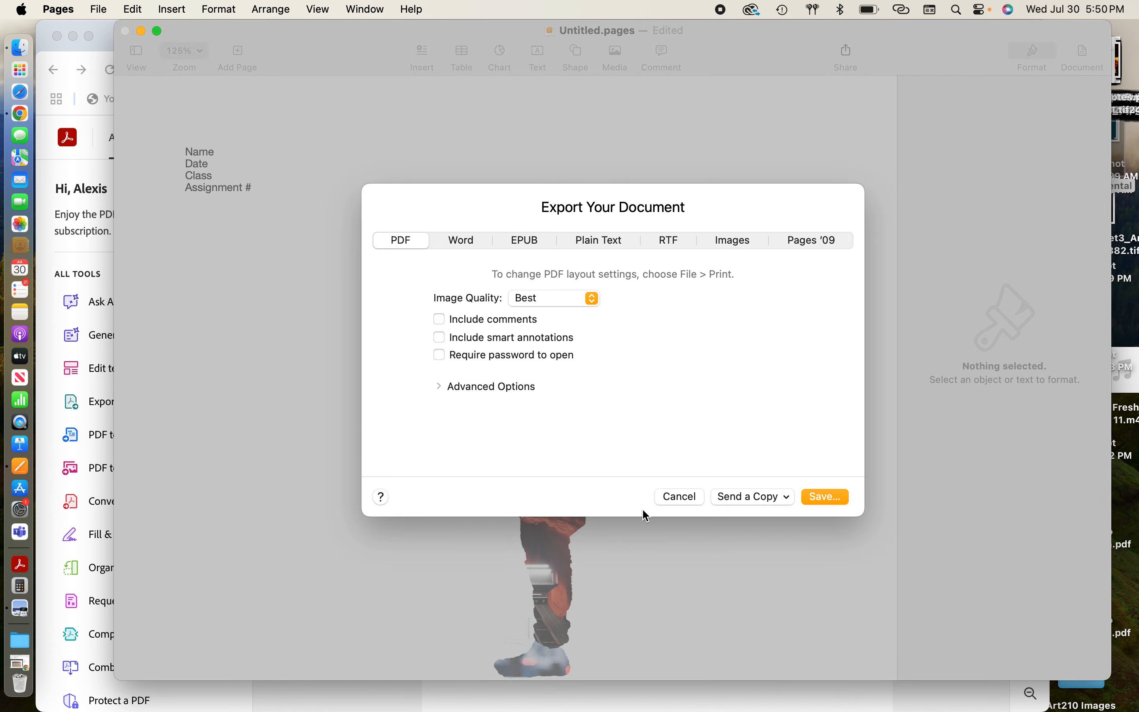
{"action": "left_click", "coordinate": [818, 496]}
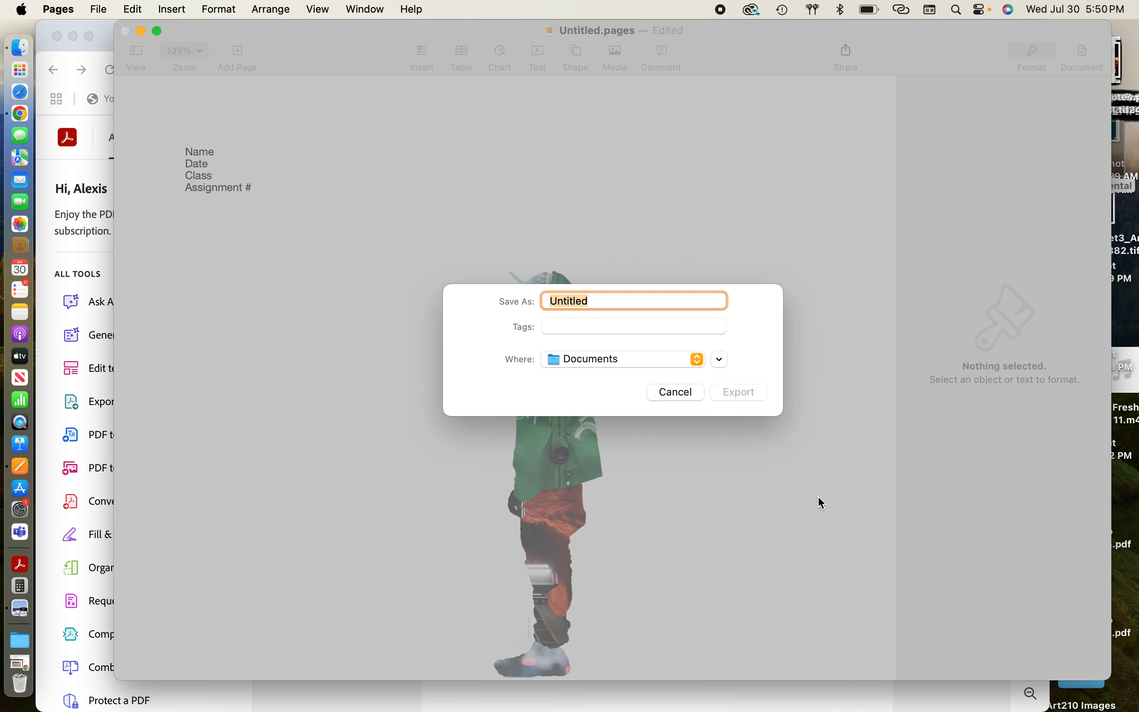
Step: Name the PDF "name_Art133_ASsignment2" and export it to the Documents folder
{"action": "type", "text": "sample"}
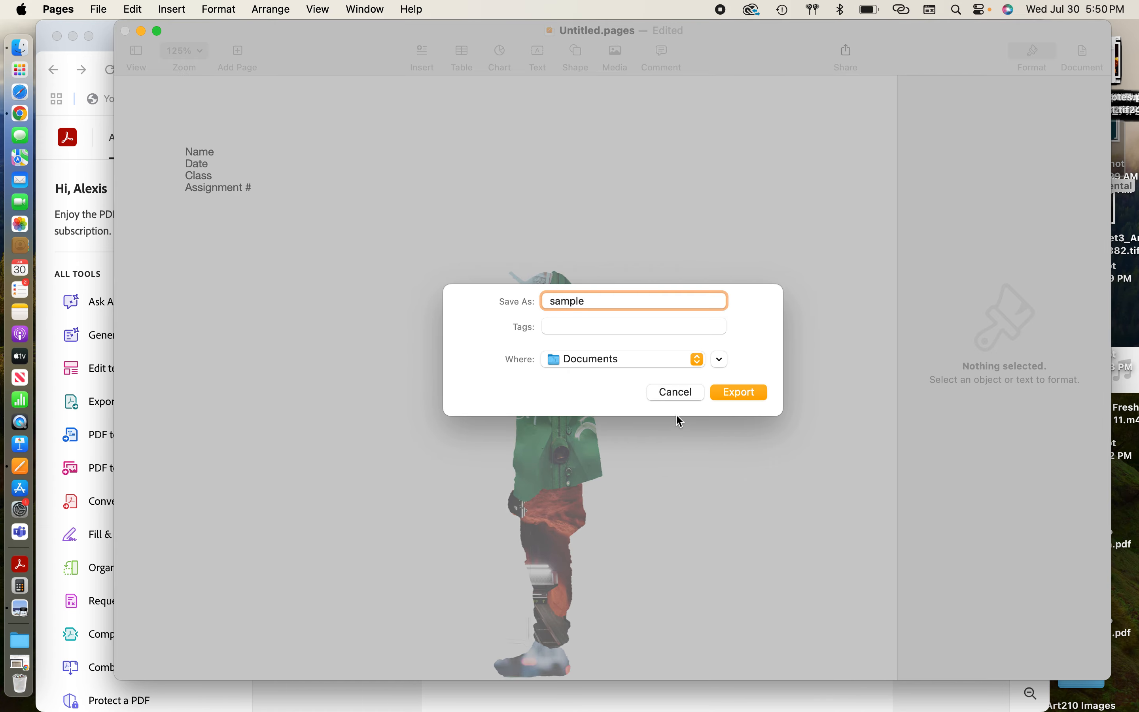
{"action": "type", "text": " DF"}
{"action": "key", "text": "BackSpace"}
{"action": "key", "text": "BackSpace"}
{"action": "type", "text": "PDF"}
{"action": "triple_click", "coordinate": [549, 302]}
{"action": "type", "text": "name_Art133_ASsignment"}
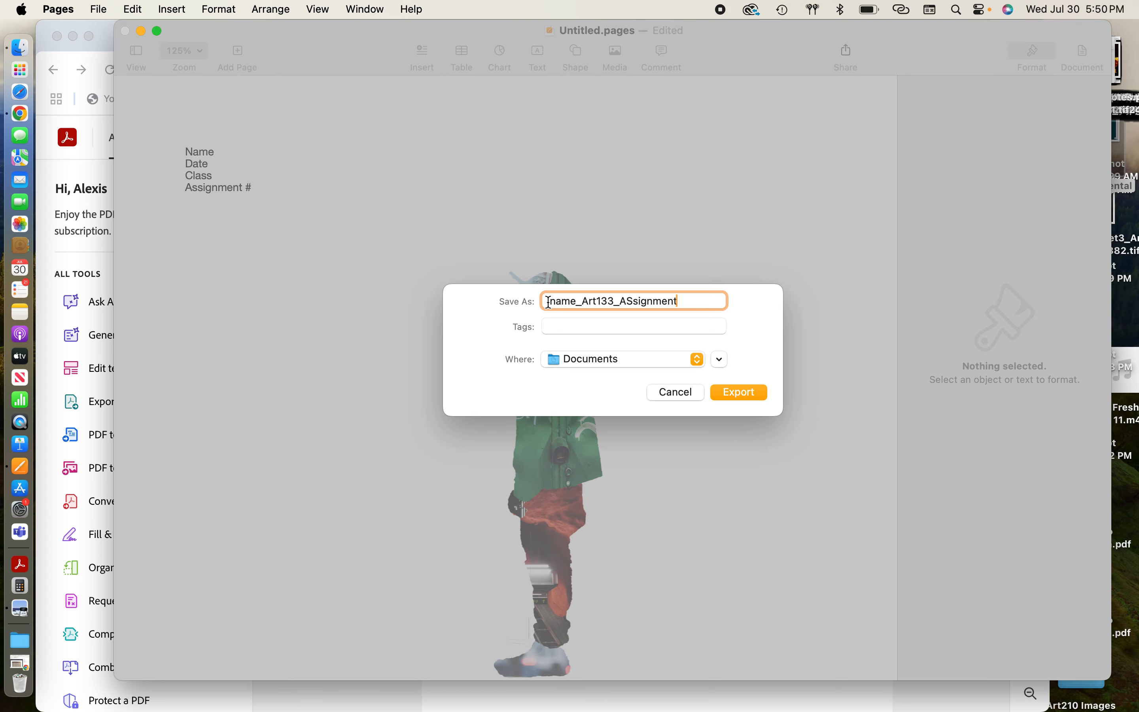
{"action": "type", "text": "2"}
{"action": "left_click", "coordinate": [730, 398]}
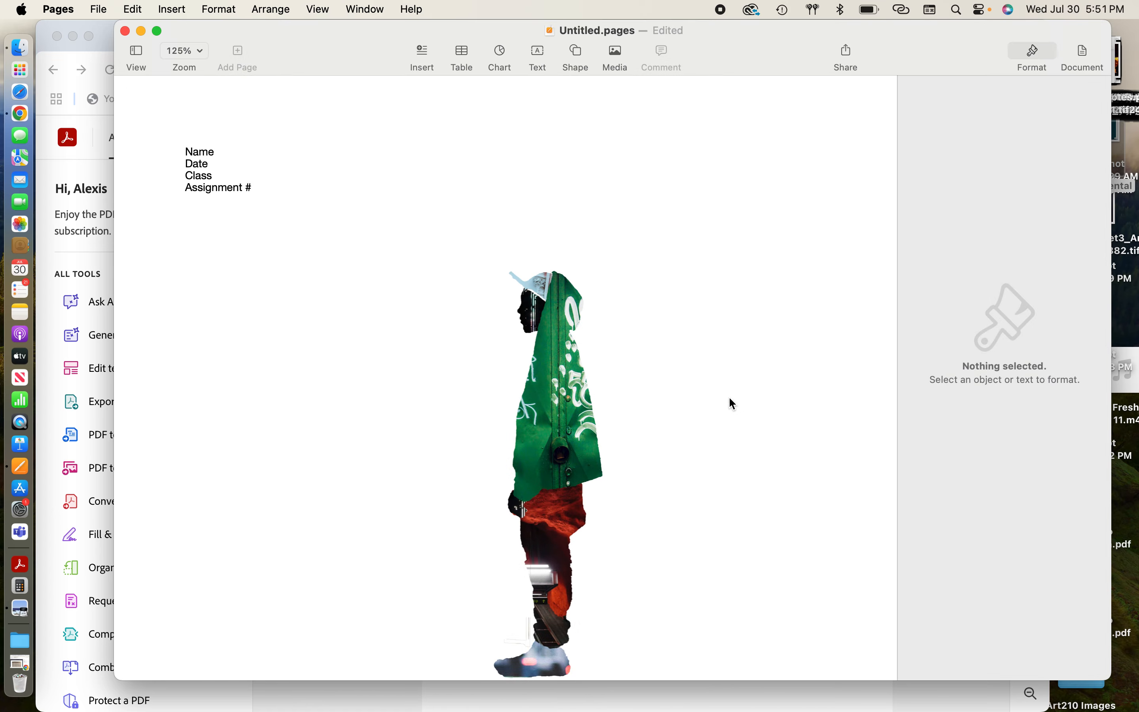
Step: Switch to Finder, search for "name_" and open the exported PDF name_Art133_ASsignment2 to check it
{"action": "left_click", "coordinate": [23, 49]}
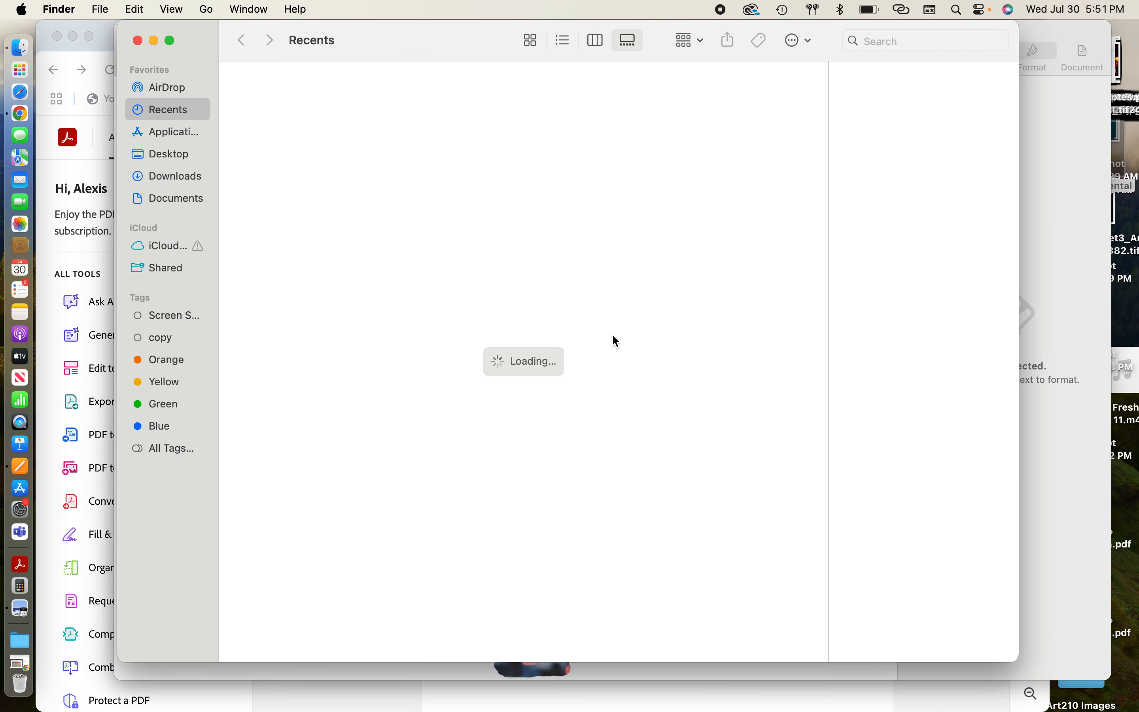
{"action": "left_click", "coordinate": [205, 206]}
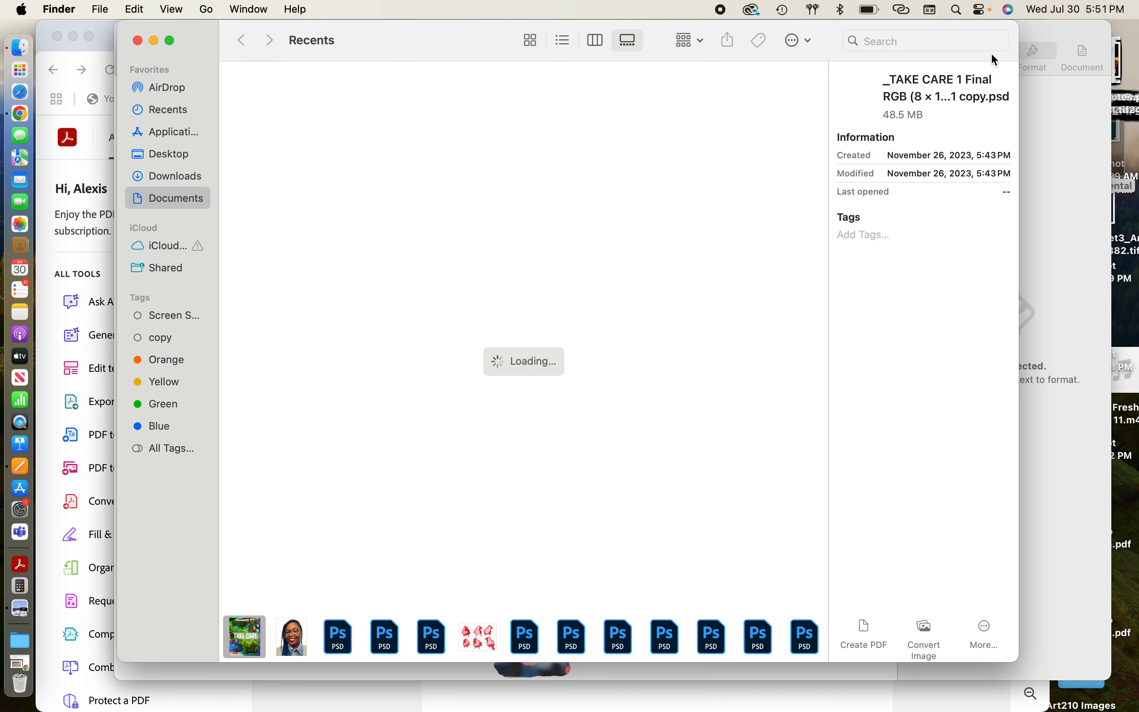
{"action": "left_click", "coordinate": [944, 41]}
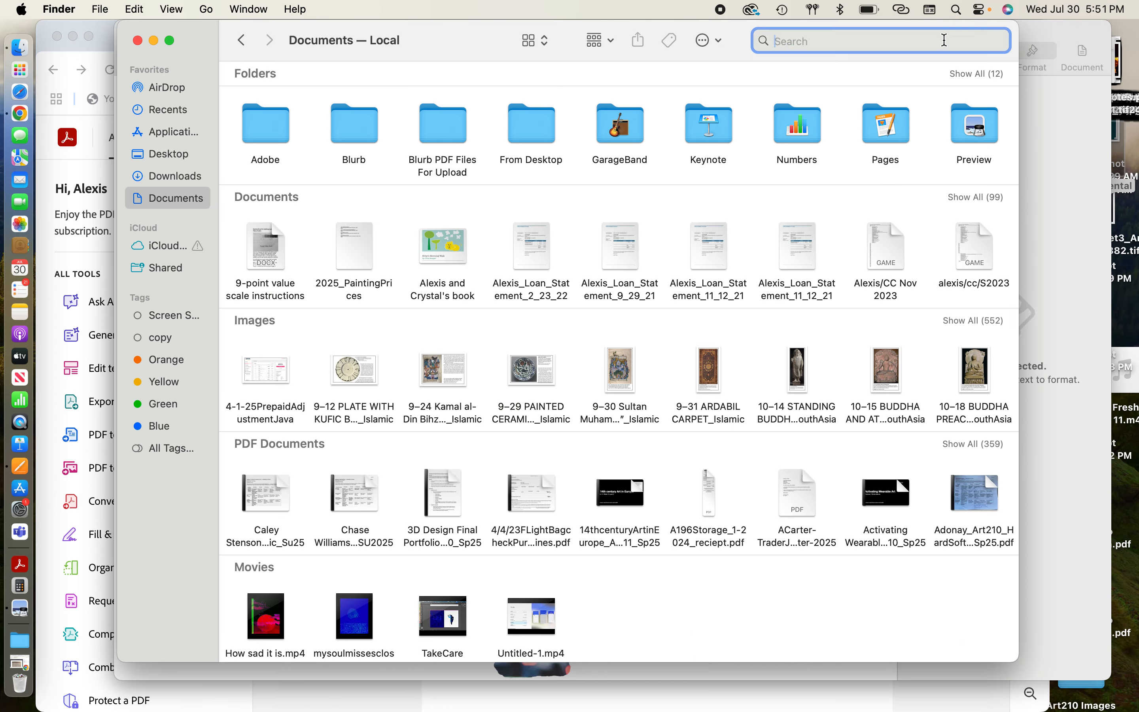
{"action": "type", "text": "name_"}
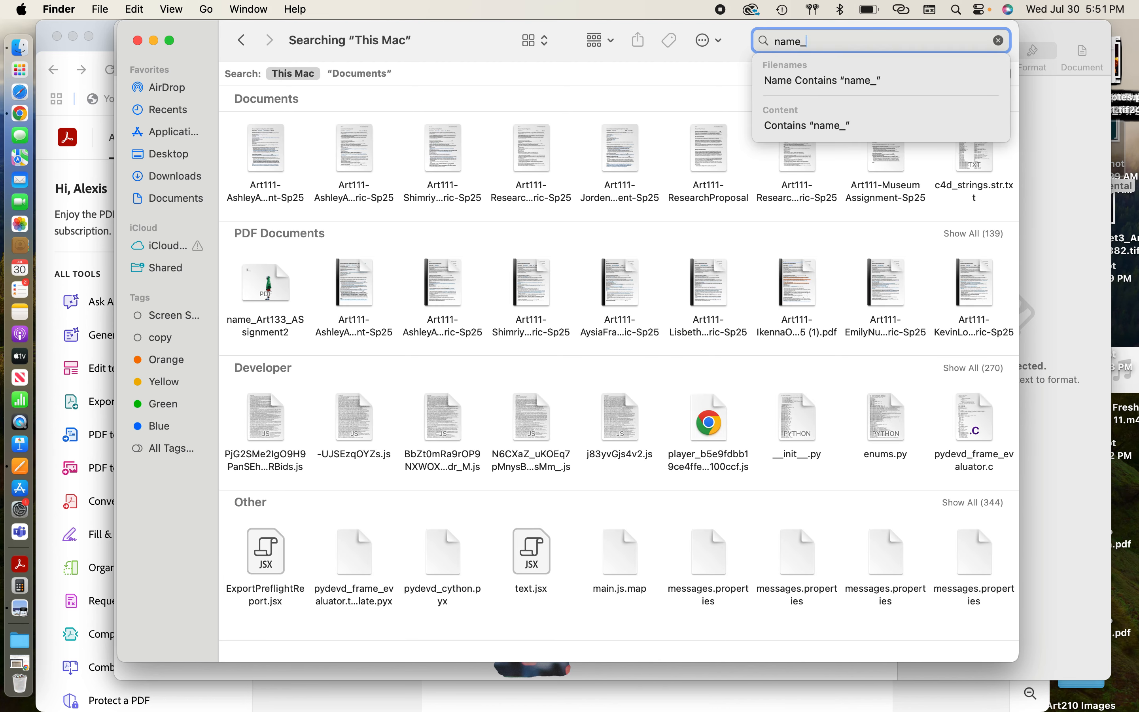
{"action": "left_click", "coordinate": [282, 280]}
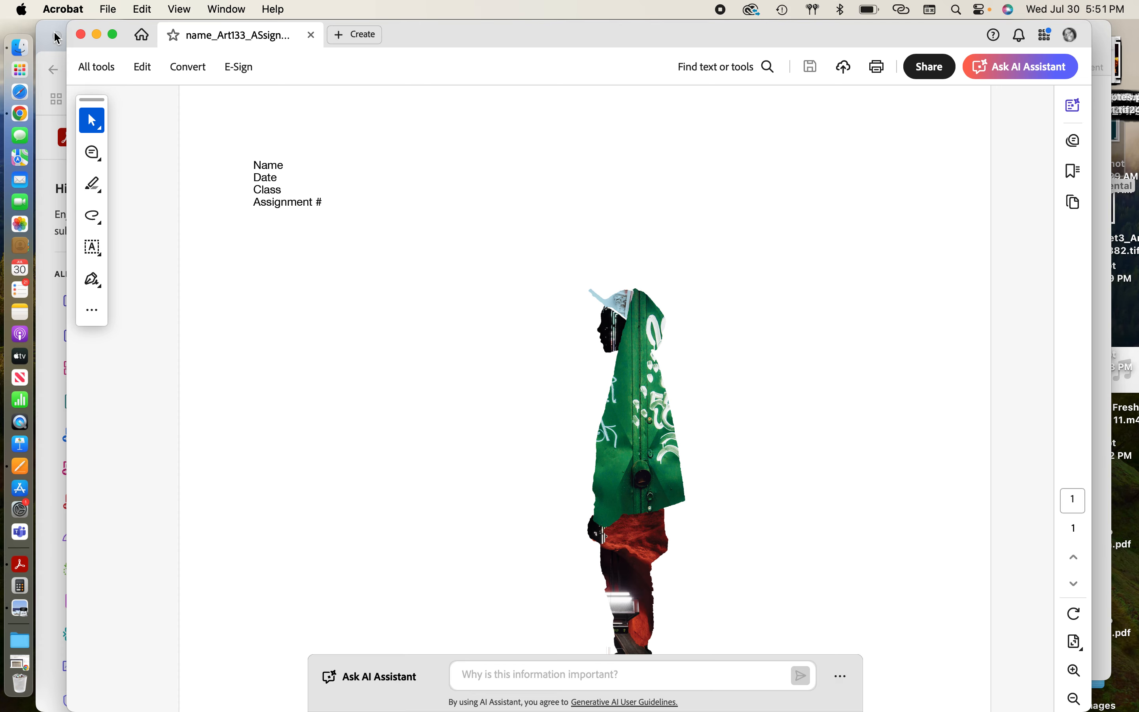
Step: Launch Microsoft Word from Finder's Applications folder and create a blank document
{"action": "left_click", "coordinate": [20, 47]}
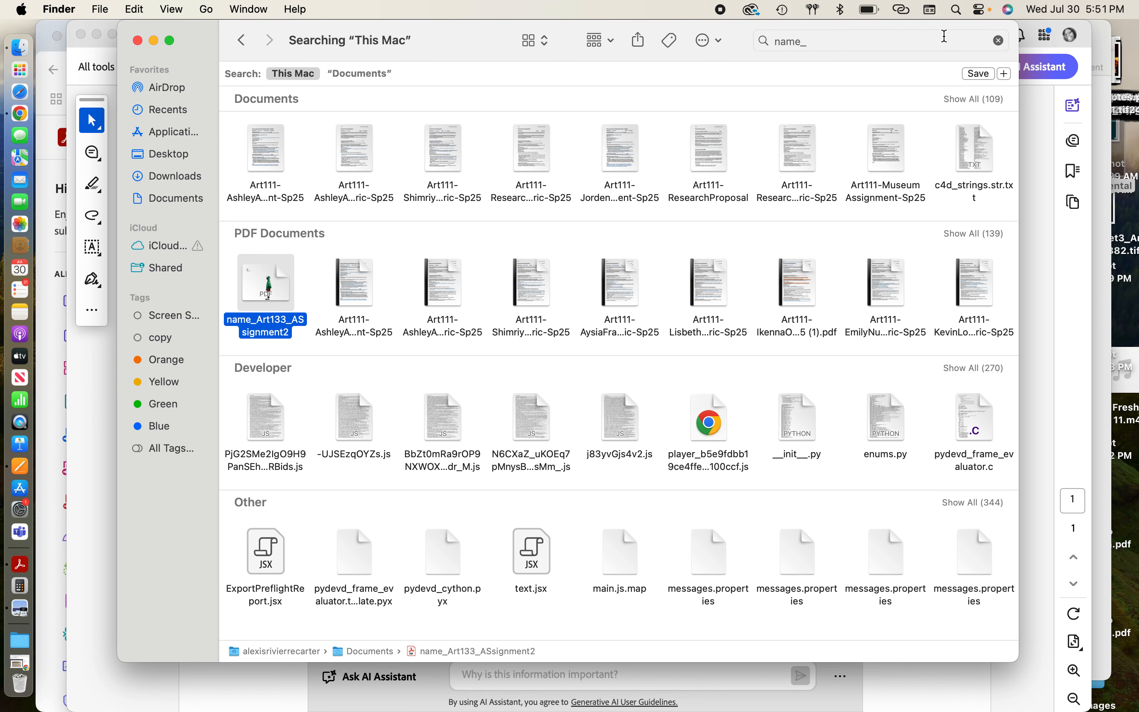
{"action": "left_click", "coordinate": [828, 41]}
{"action": "left_click", "coordinate": [172, 198]}
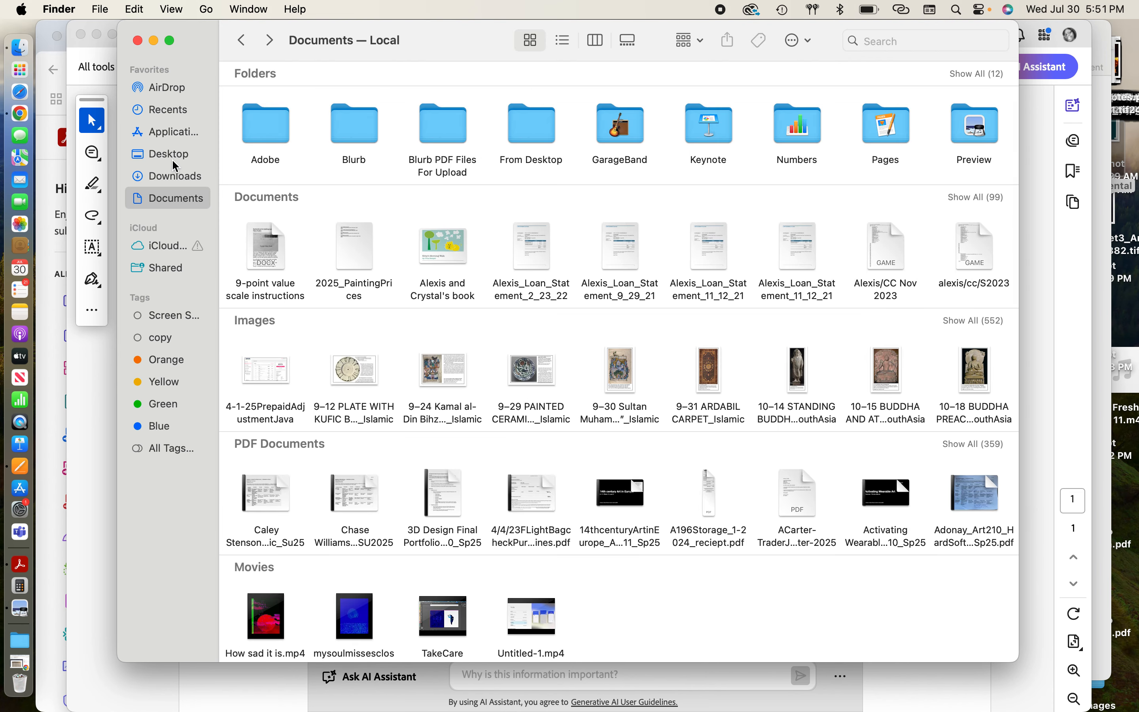
{"action": "left_click", "coordinate": [173, 158]}
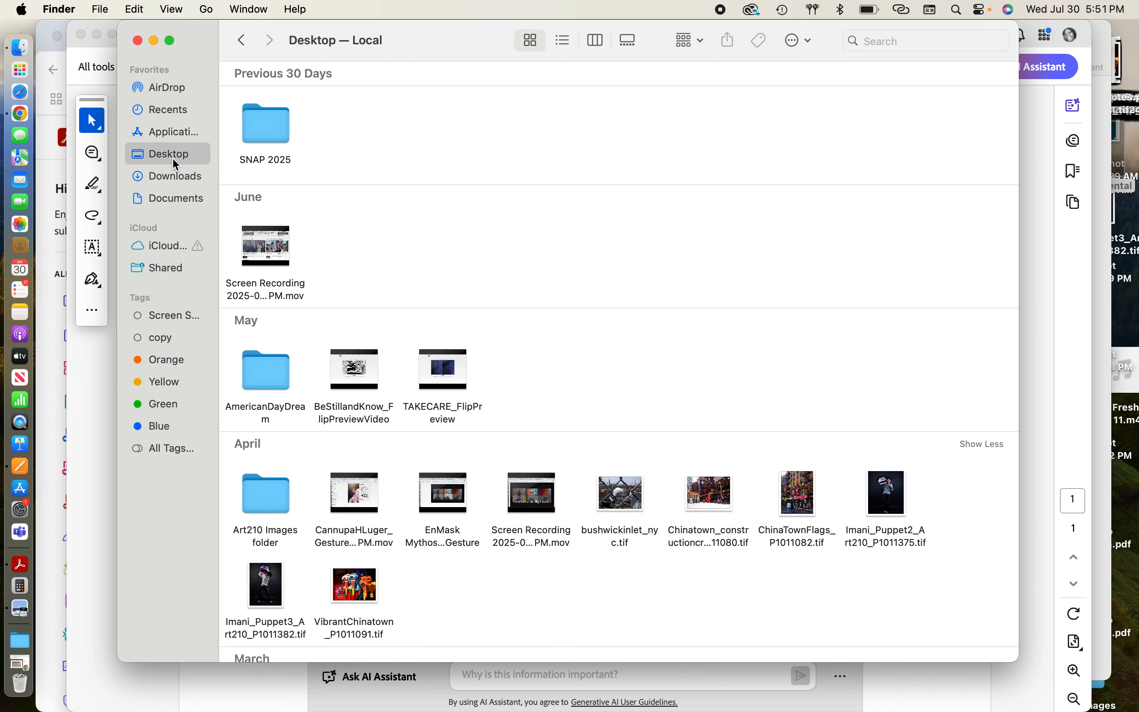
{"action": "left_click", "coordinate": [183, 136]}
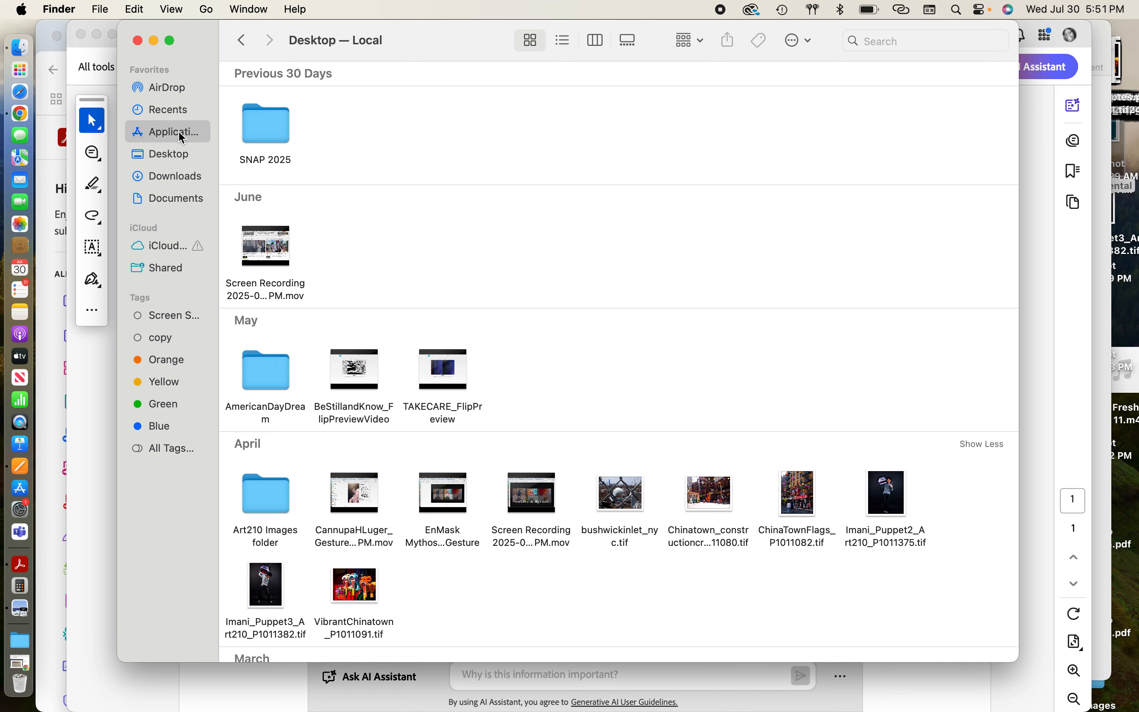
{"action": "scroll", "coordinate": [428, 240], "scroll_direction": "up", "scroll_amount": 5}
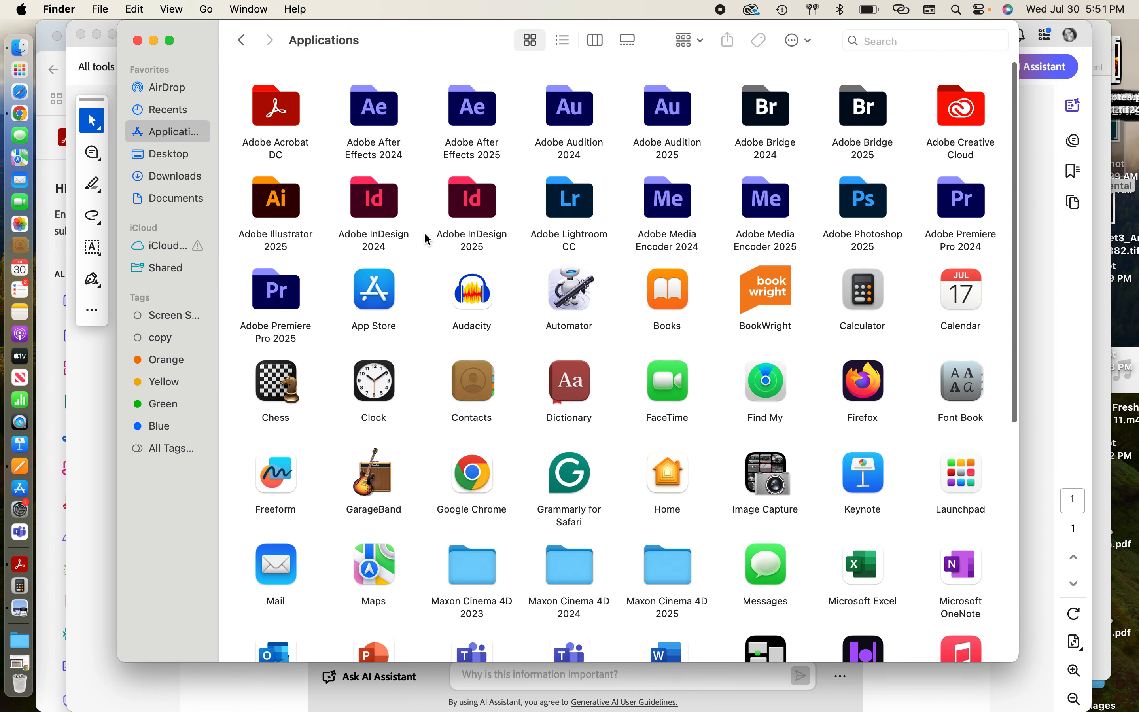
{"action": "scroll", "coordinate": [429, 240], "scroll_direction": "down", "scroll_amount": 5}
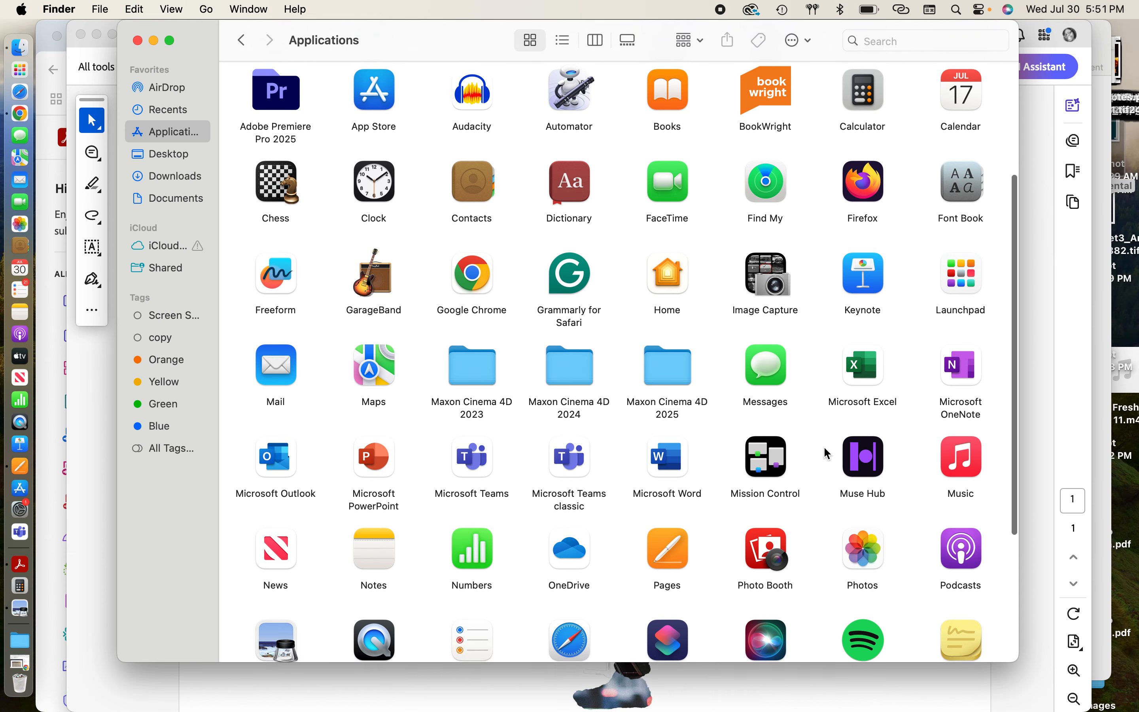
{"action": "left_click", "coordinate": [668, 464]}
{"action": "double_click", "coordinate": [668, 464]}
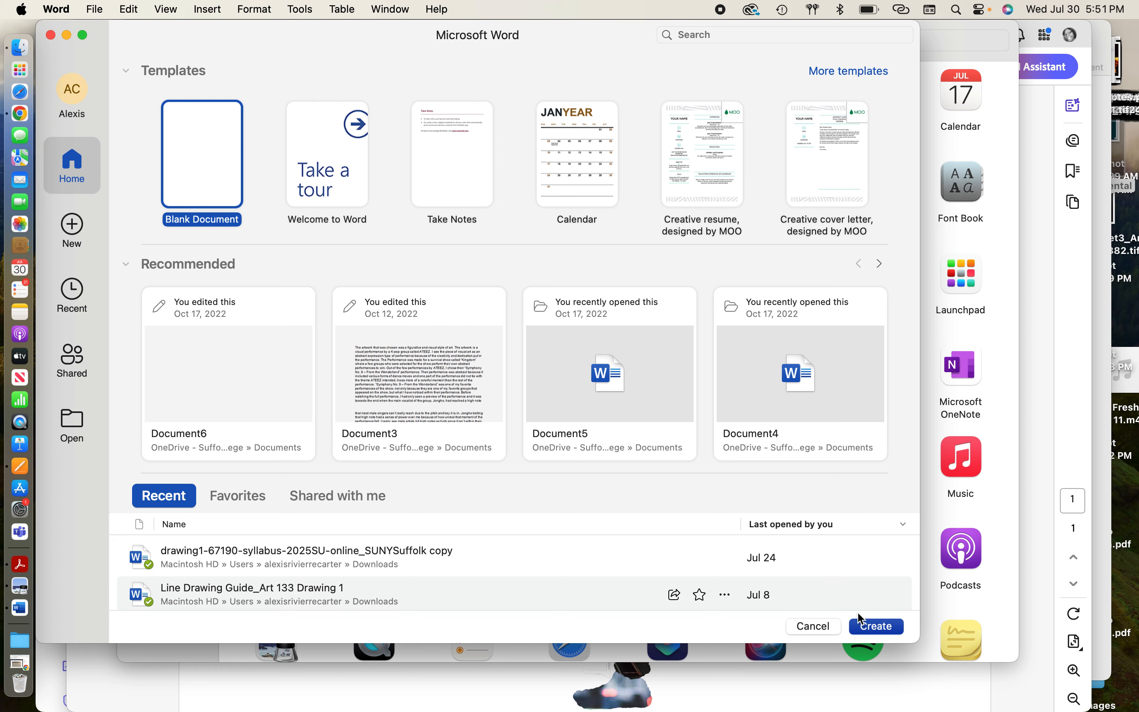
{"action": "left_click", "coordinate": [866, 636]}
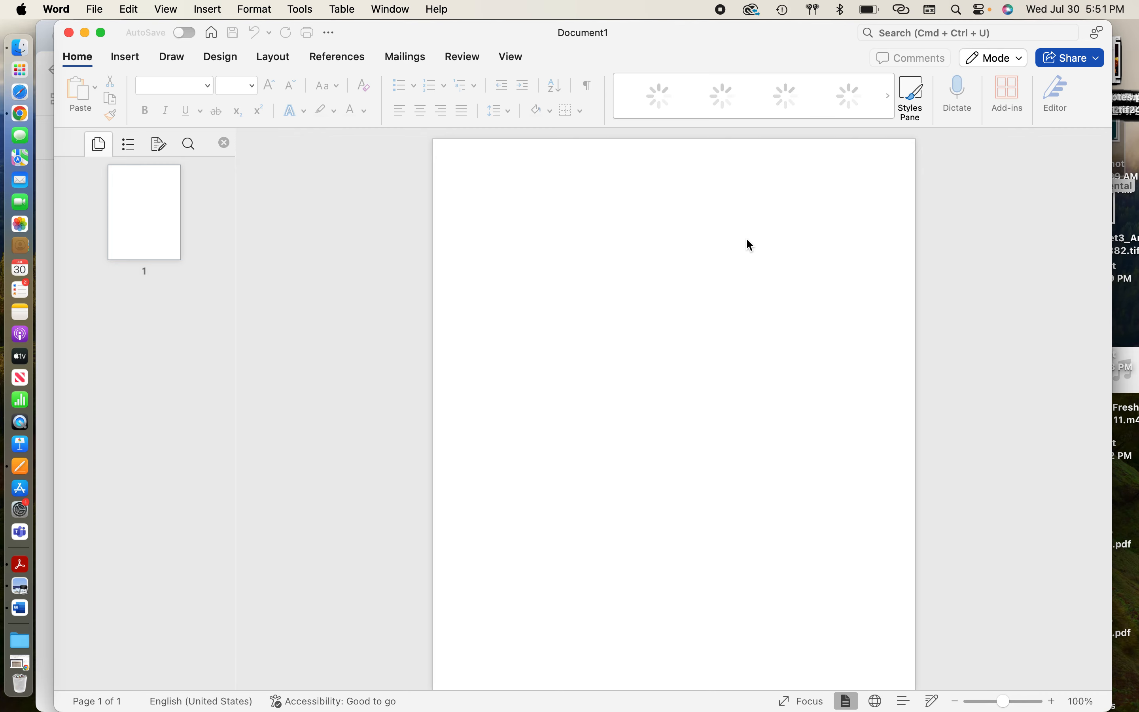
Step: Enter the heading lines "Name", "Date", "Class" and "Assignment name" in the blank Word document
{"action": "type", "text": "ma"}
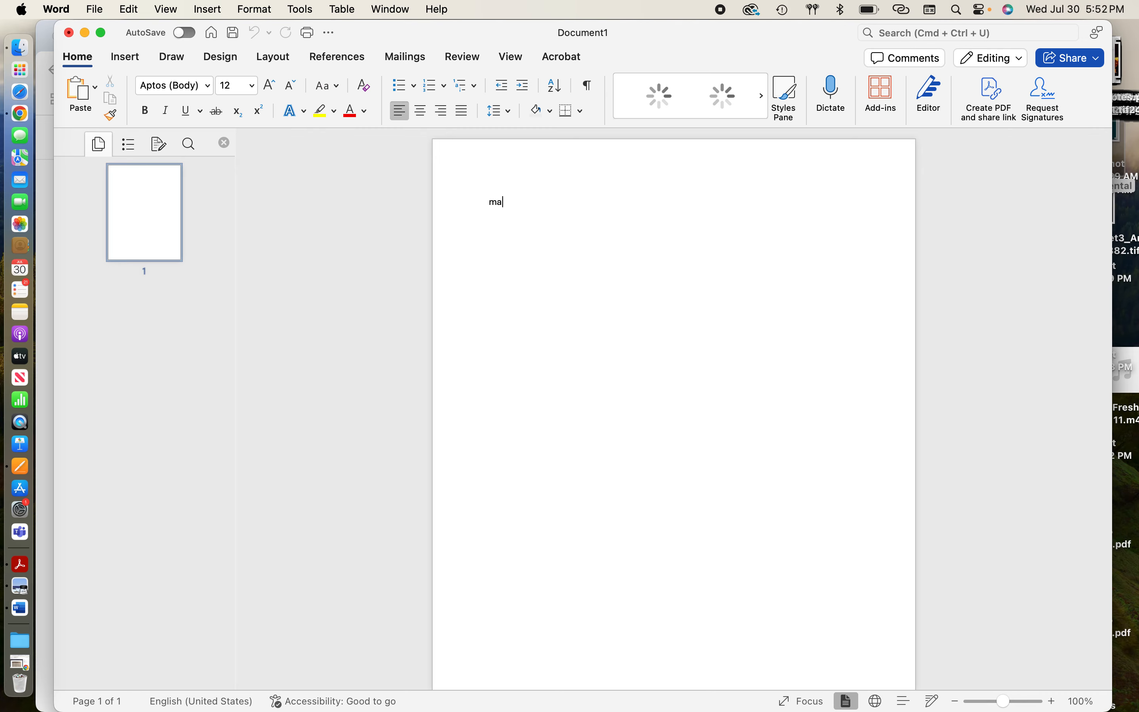
{"action": "key", "text": "BackSpace"}
{"action": "key", "text": "BackSpace"}
{"action": "type", "text": "name"}
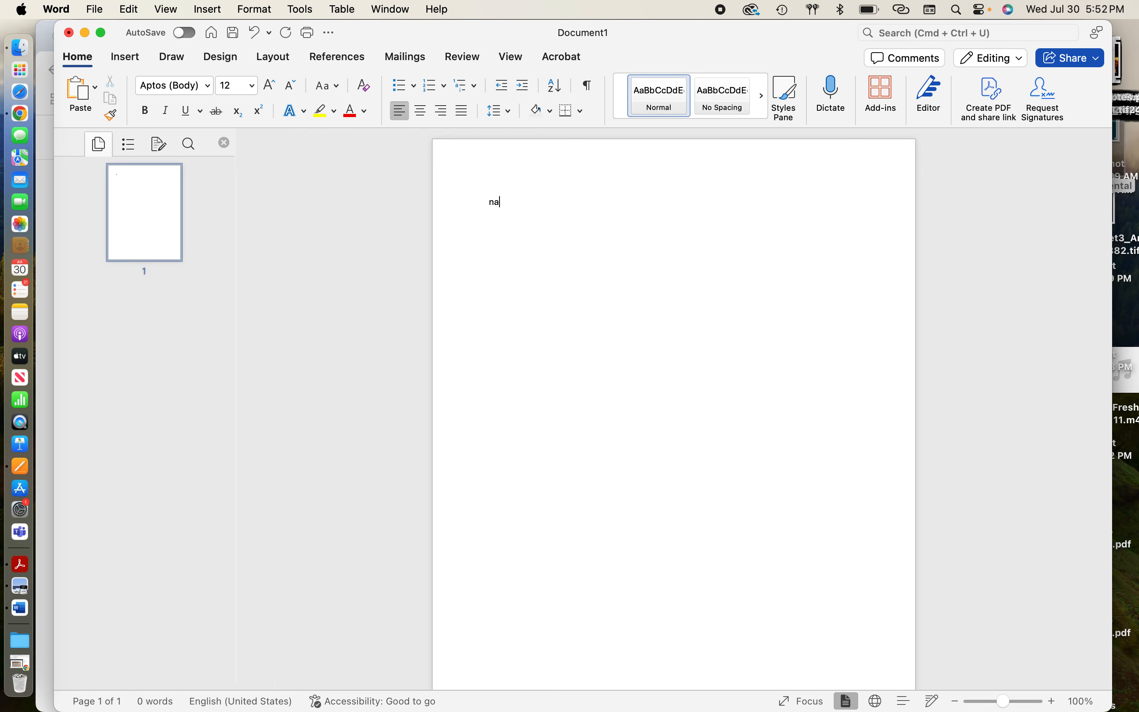
{"action": "key", "text": "Return"}
{"action": "type", "text": "date"}
{"action": "key", "text": "Return"}
{"action": "type", "text": "class"}
{"action": "key", "text": "Return"}
{"action": "type", "text": "assignment name"}
{"action": "key", "text": "Return"}
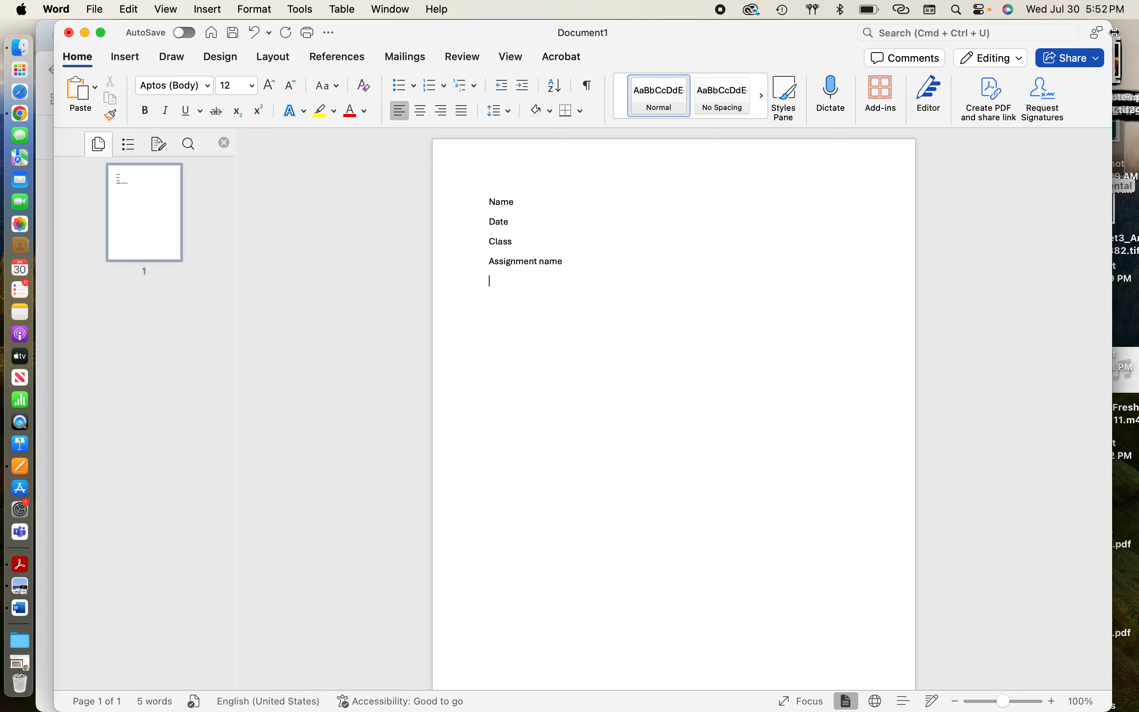
Step: Narrow the Word window and minimize the Pages window so the desktop images are accessible
{"action": "left_click_drag", "start_coordinate": [1115, 32], "coordinate": [983, 42]}
{"action": "left_click", "coordinate": [1006, 161]}
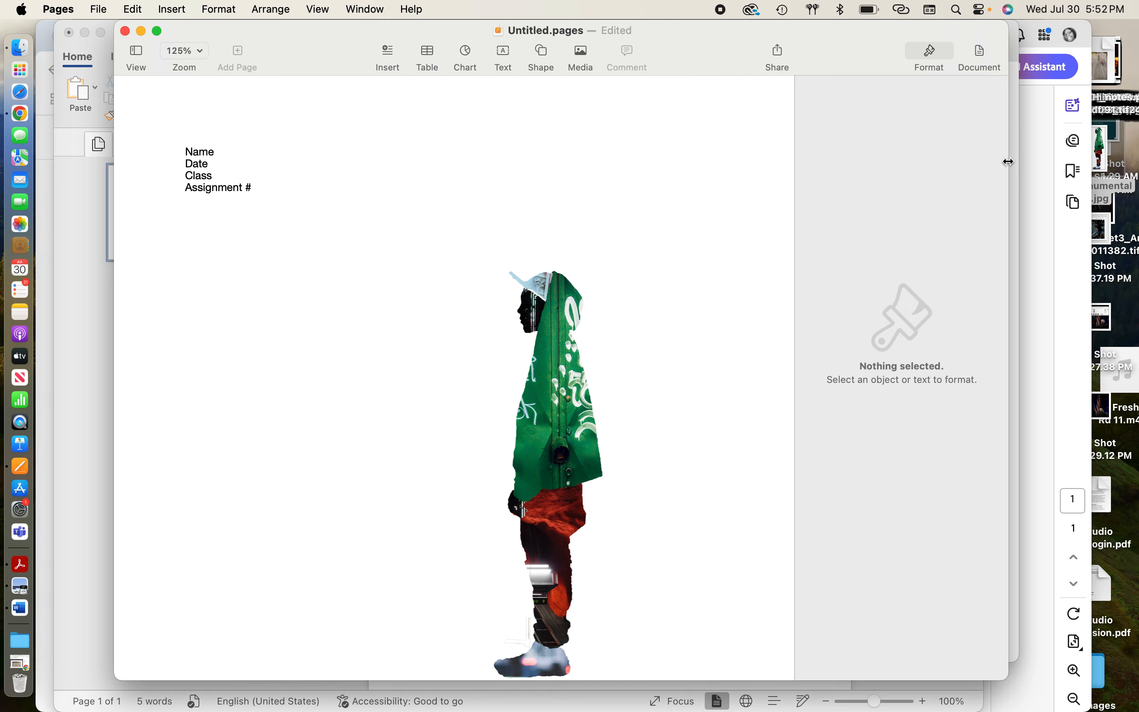
{"action": "left_click", "coordinate": [142, 32]}
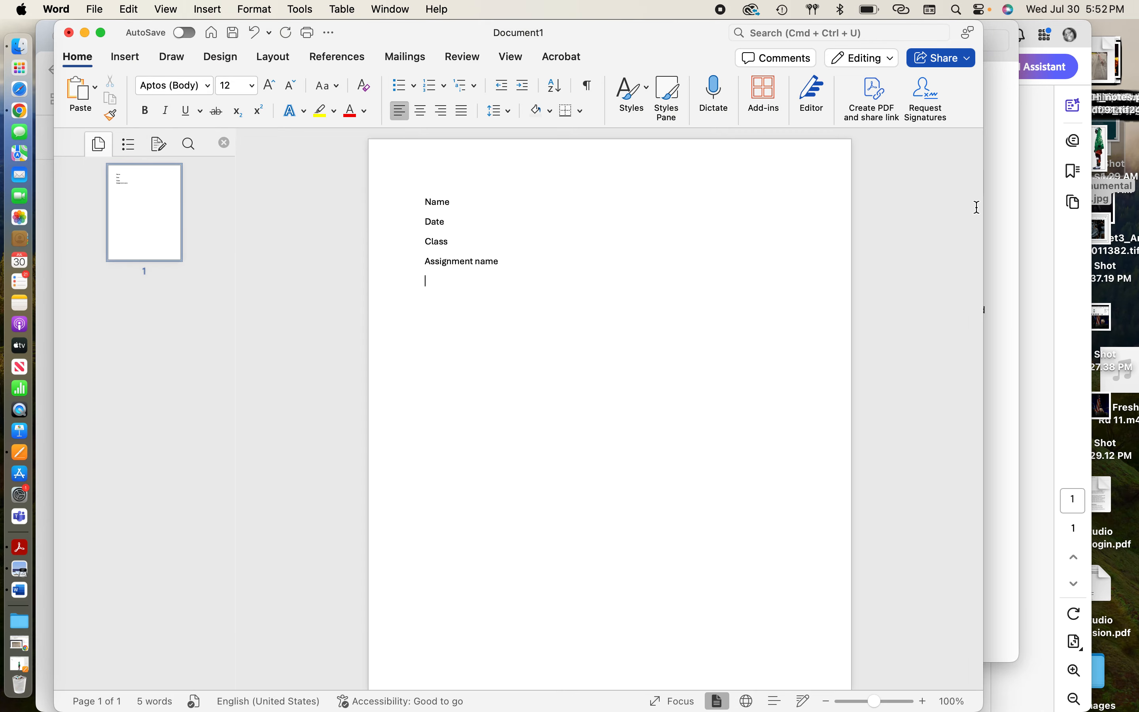
Step: Insert the desktop image of the standing figure below the heading lines and scale it down to fit the page
{"action": "left_click_drag", "start_coordinate": [1106, 155], "coordinate": [661, 402]}
{"action": "left_click", "coordinate": [532, 285]}
{"action": "left_click_drag", "start_coordinate": [623, 158], "coordinate": [524, 375]}
{"action": "left_click", "coordinate": [577, 449]}
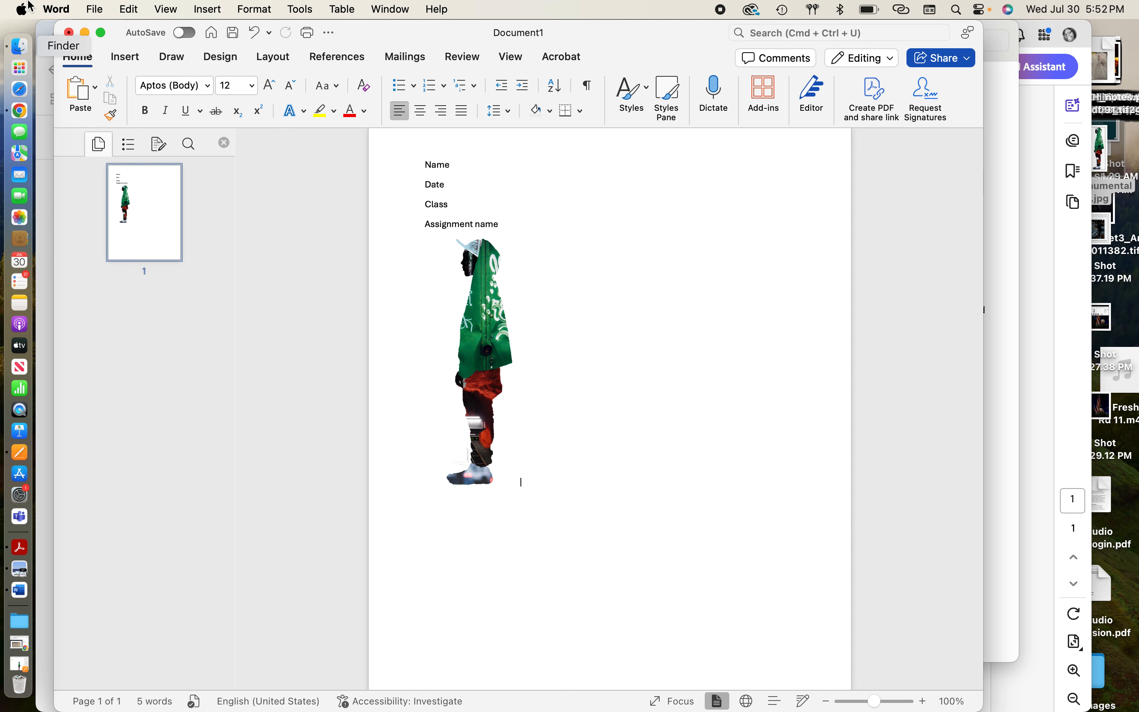
Step: Export the Word document to the Downloads folder as a PDF named "Name_Art133_Assignment", keeping Best for printing
{"action": "left_click", "coordinate": [104, 7]}
{"action": "left_click", "coordinate": [141, 146]}
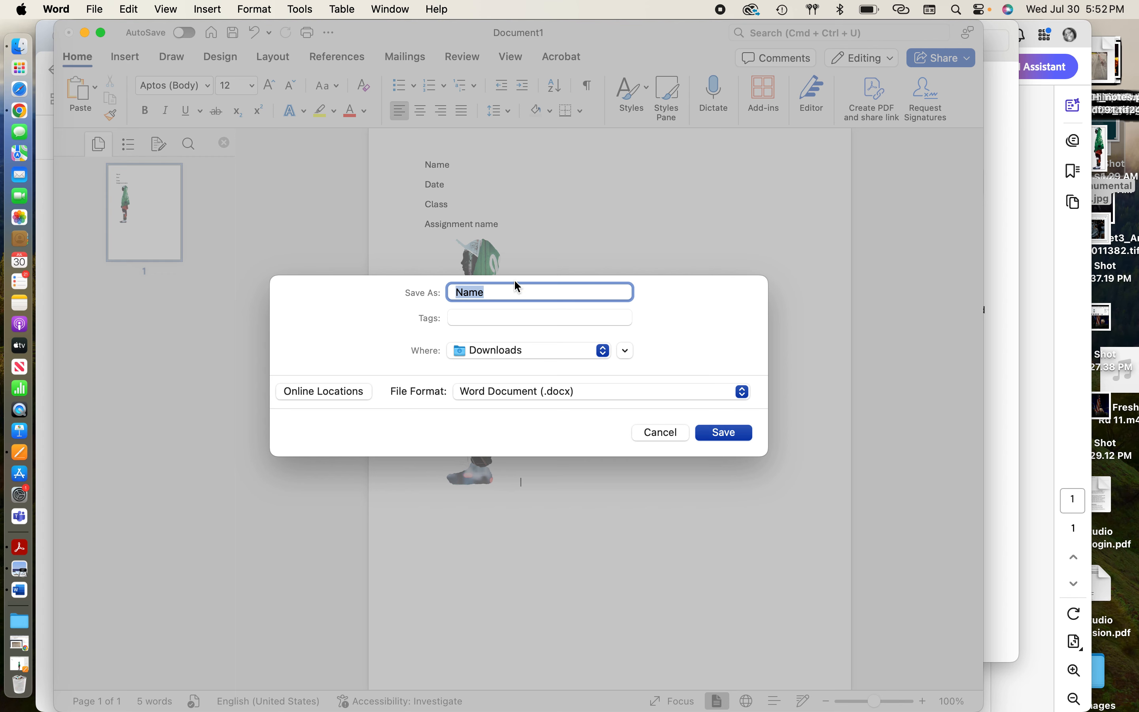
{"action": "left_click", "coordinate": [517, 296]}
{"action": "type", "text": "_Art133_Assignment"}
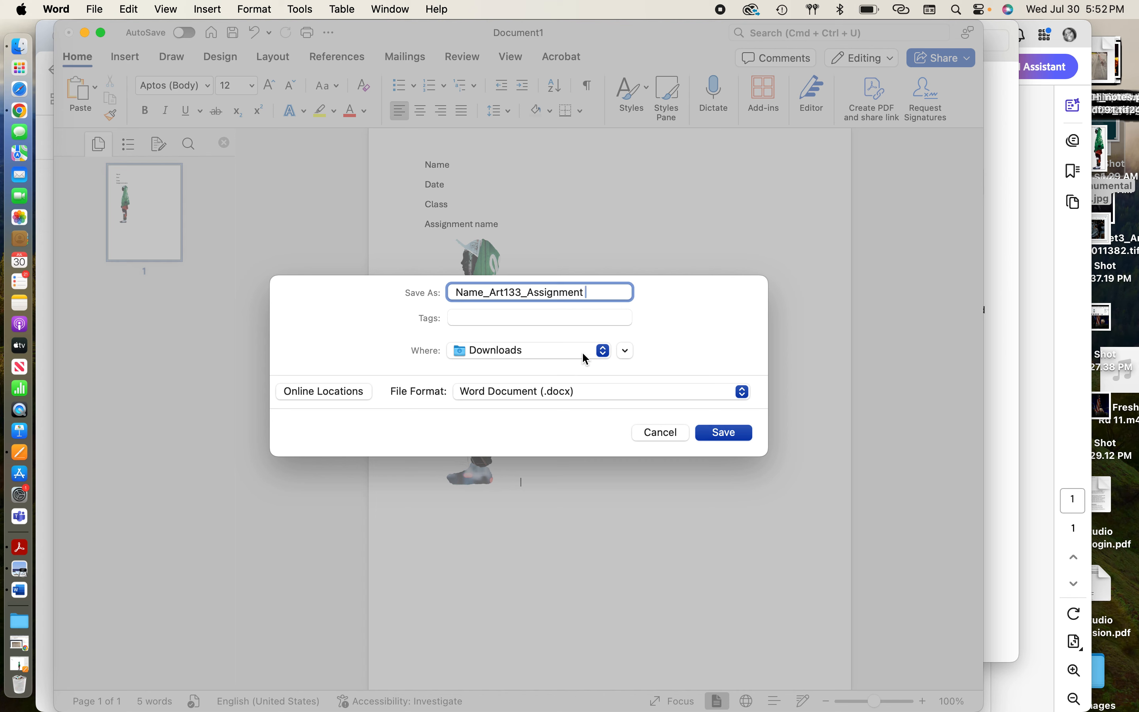
{"action": "left_click", "coordinate": [668, 392]}
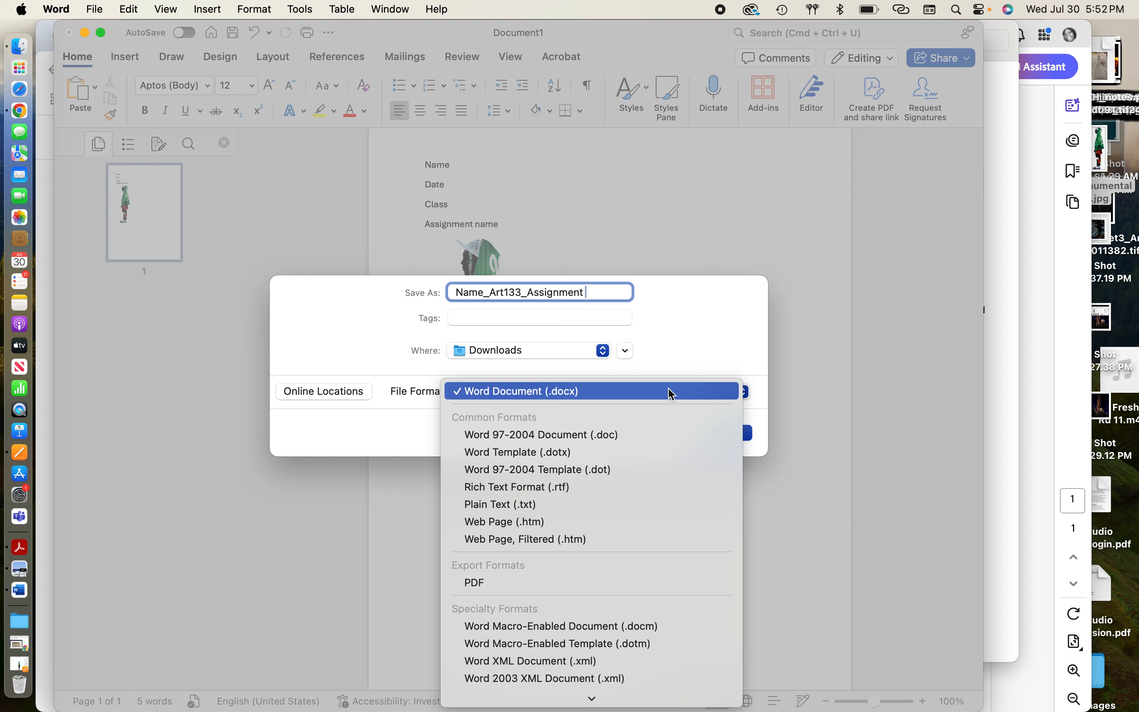
{"action": "left_click", "coordinate": [511, 582]}
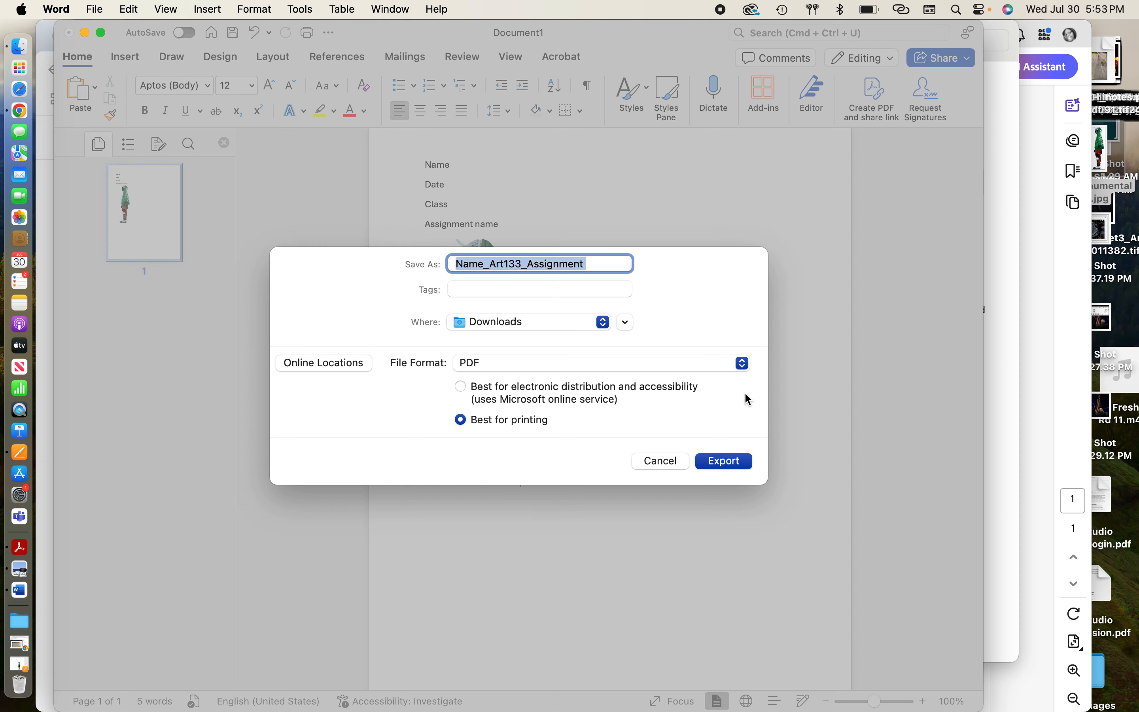
{"action": "left_click", "coordinate": [748, 460]}
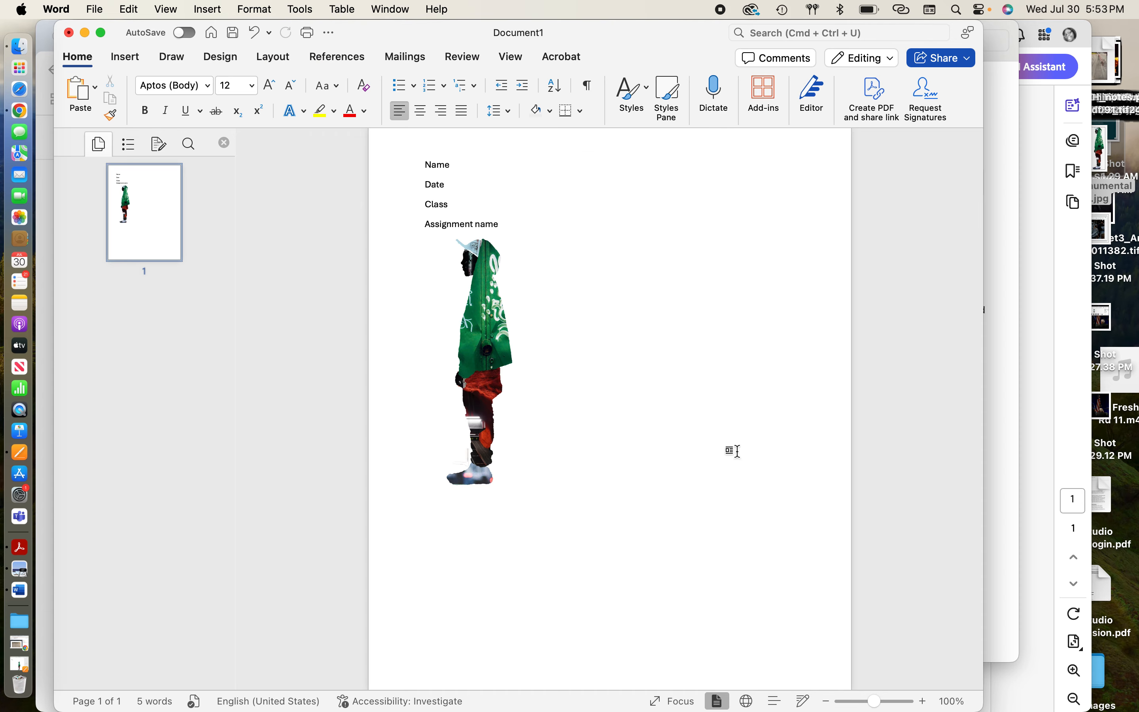
Step: Switch to Finder, search for "name_Art133" and open the PDF Name_Art133_Assignment exported from Word
{"action": "left_click", "coordinate": [24, 47]}
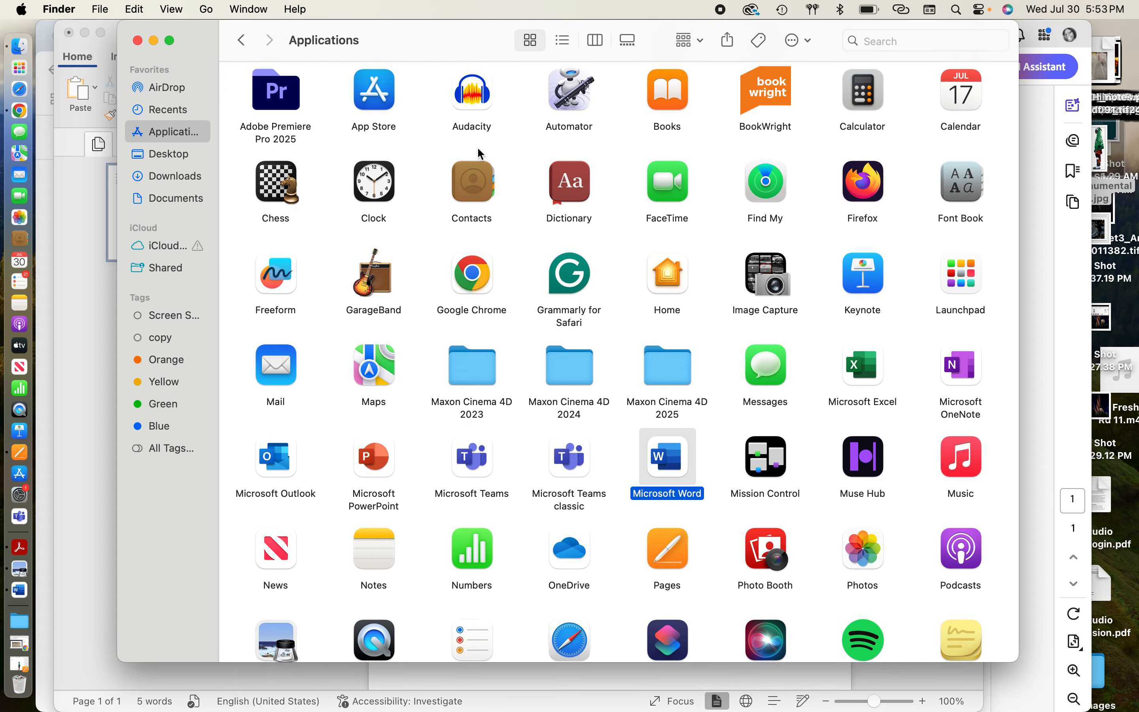
{"action": "left_click", "coordinate": [183, 201]}
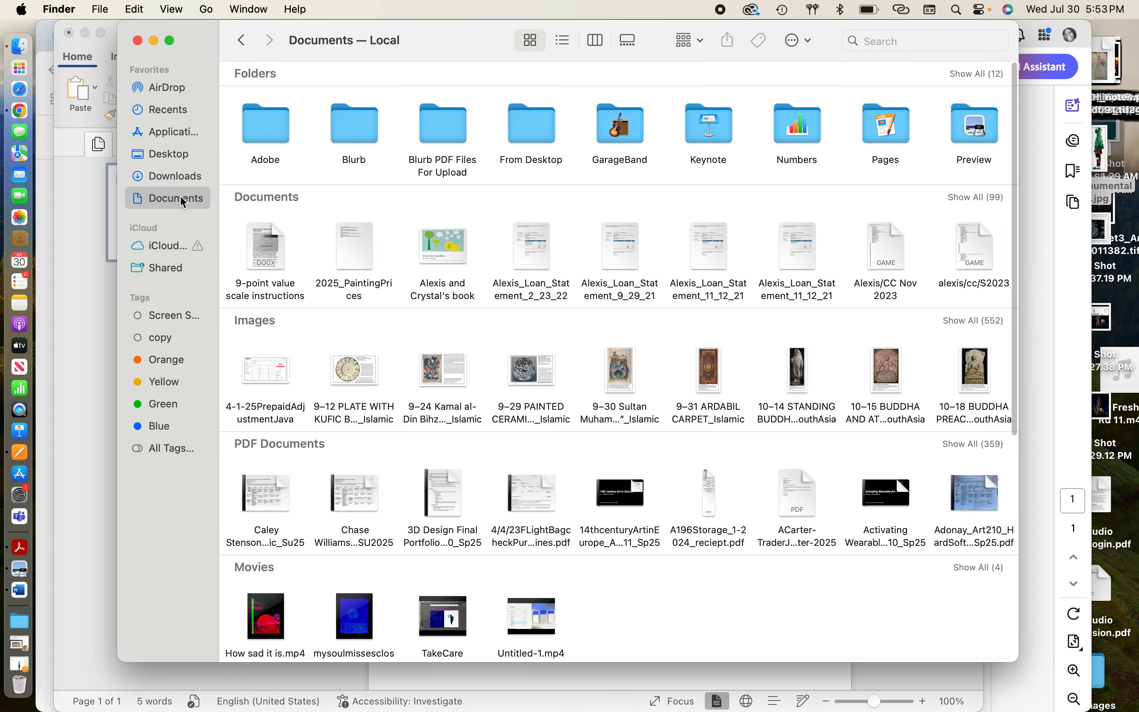
{"action": "left_click", "coordinate": [916, 40]}
{"action": "type", "text": "name"}
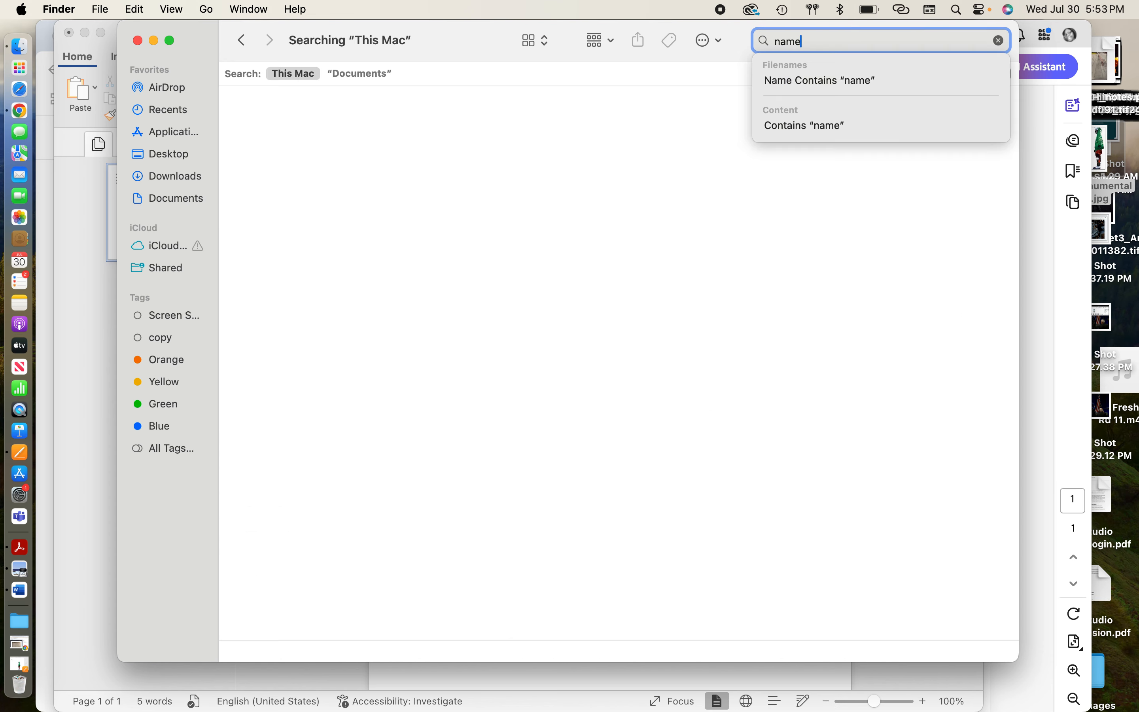
{"action": "type", "text": "_Art133"}
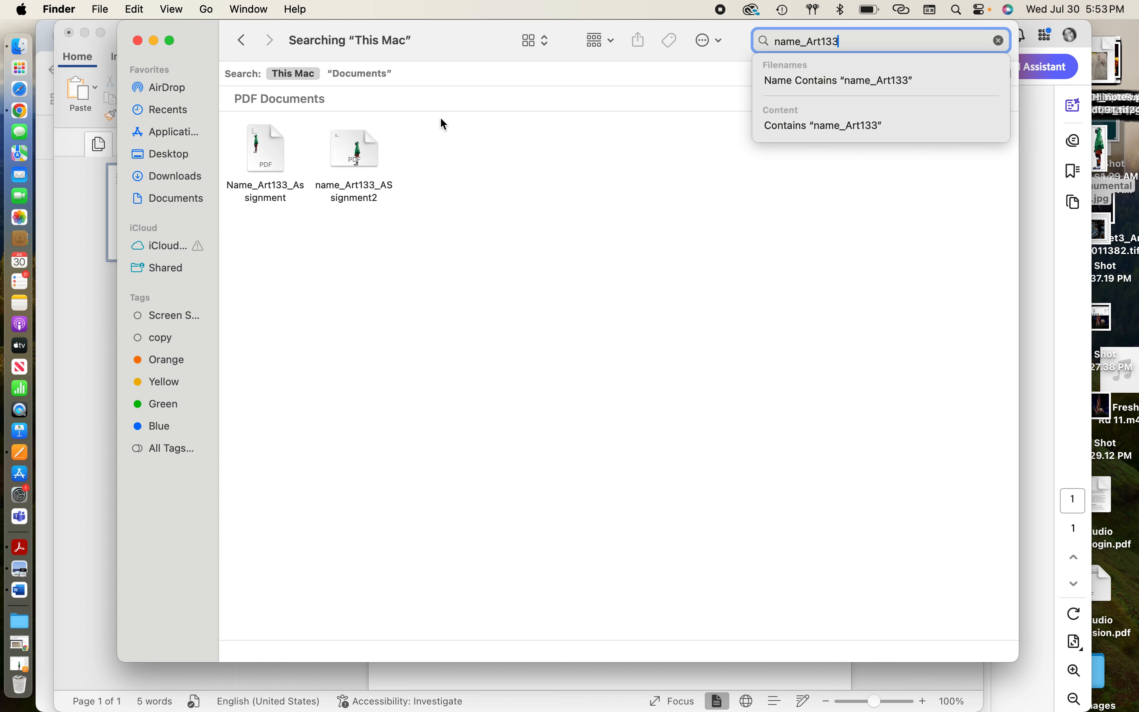
{"action": "double_click", "coordinate": [262, 155]}
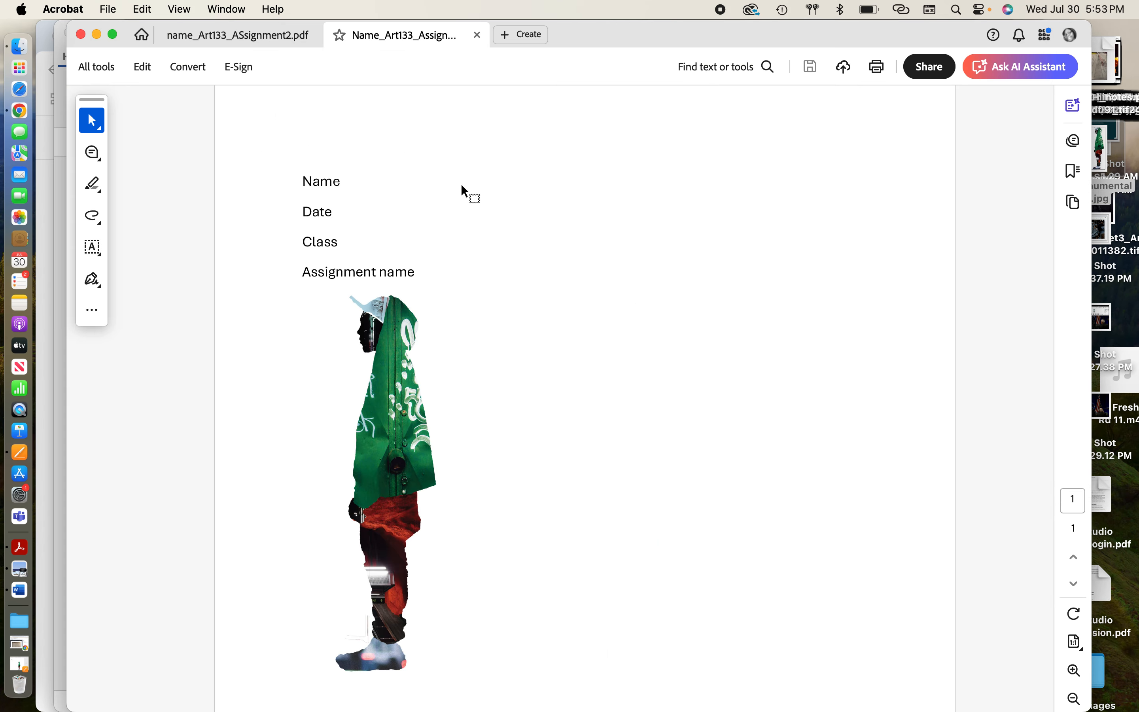
Step: Look over the whole page of the Word-exported PDF and close that document
{"action": "scroll", "coordinate": [493, 304], "scroll_direction": "down", "scroll_amount": 5}
{"action": "scroll", "coordinate": [494, 304], "scroll_direction": "up", "scroll_amount": 5}
{"action": "left_click", "coordinate": [477, 34]}
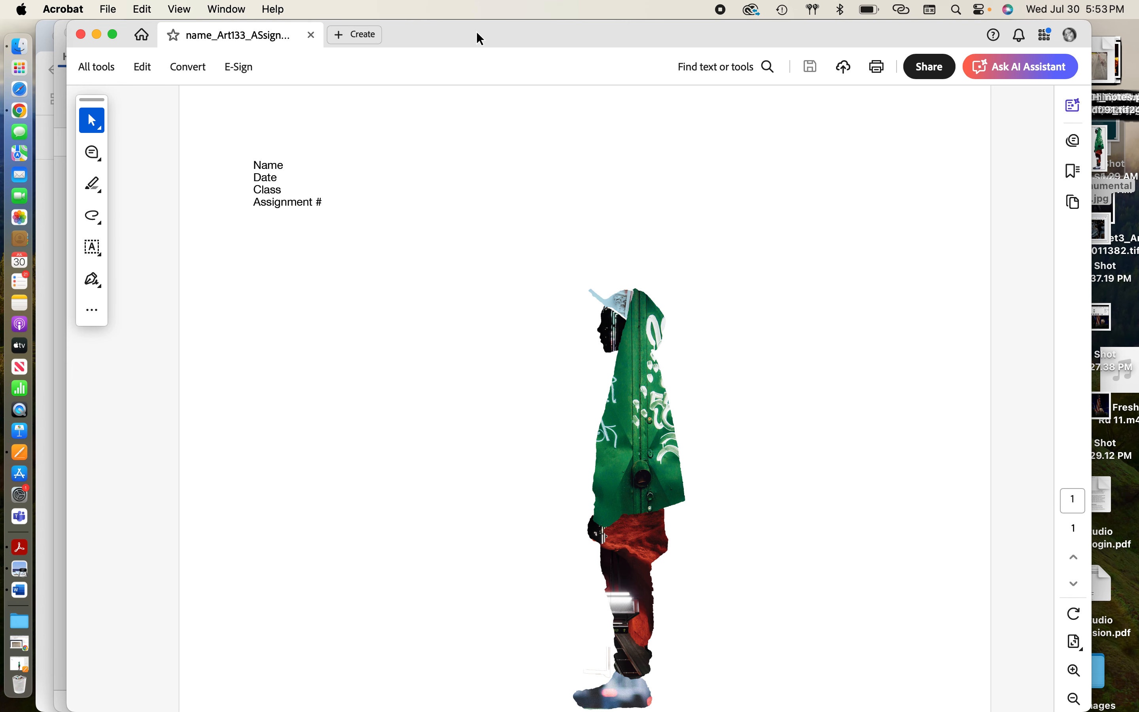